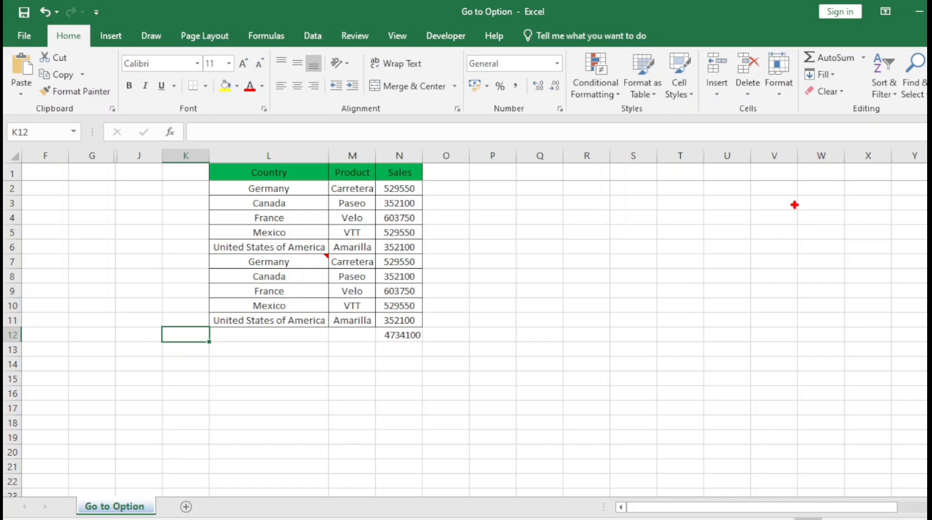
key("ctrl+g")
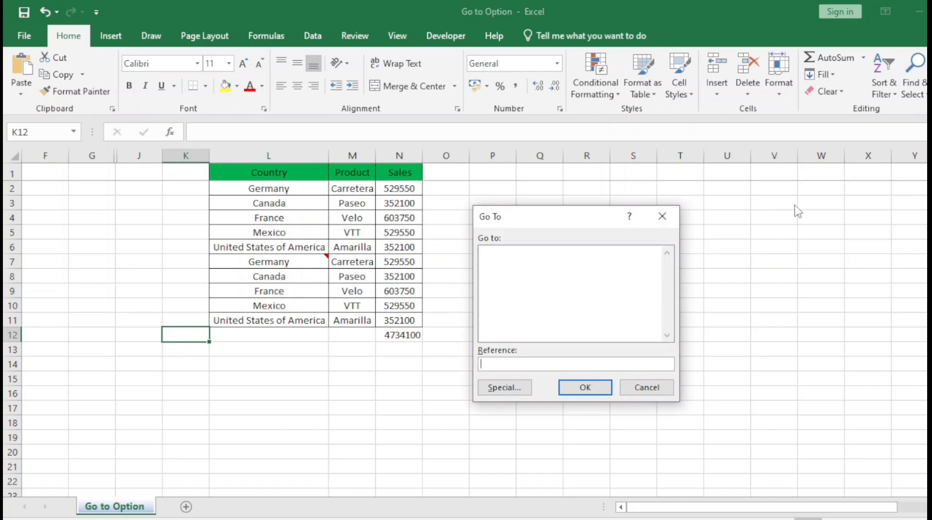
left_click(662, 216)
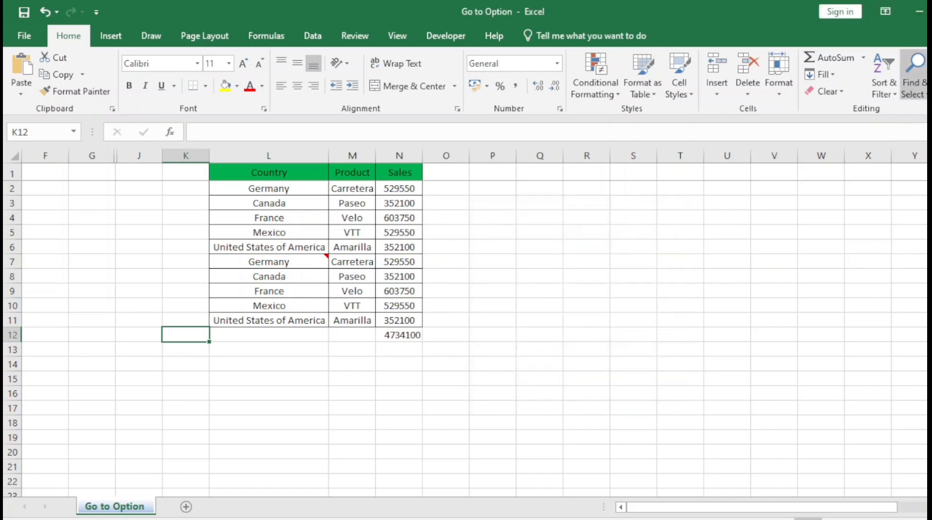
left_click(914, 80)
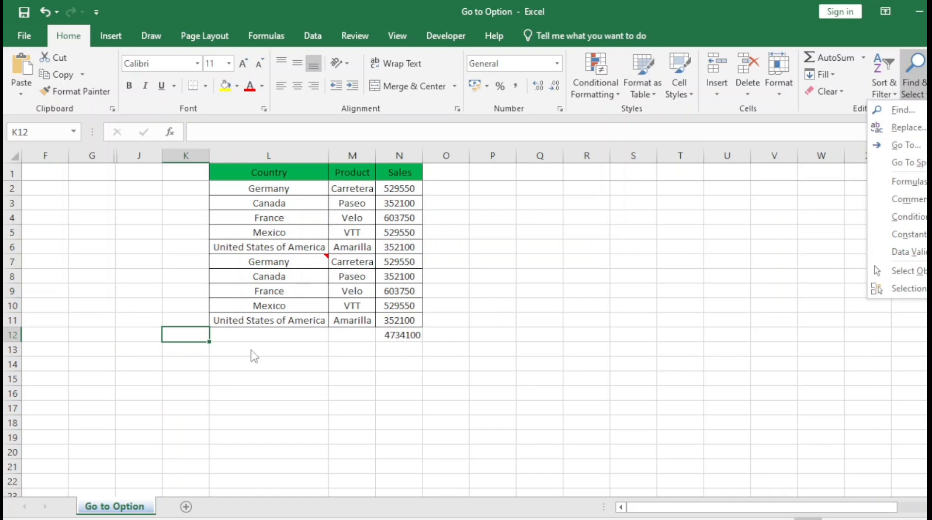
left_click(265, 207)
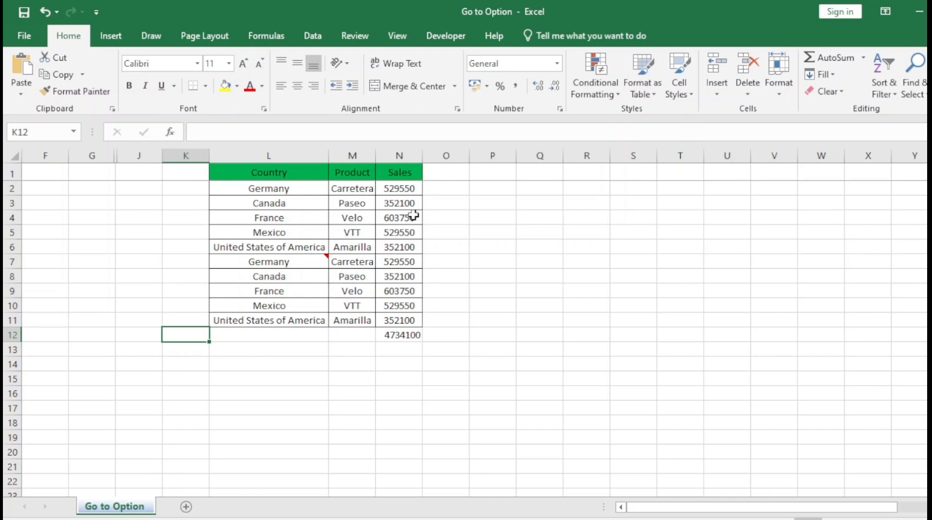
- Jump to cell N2 by entering n2 as the reference in Go To
key("ctrl+g")
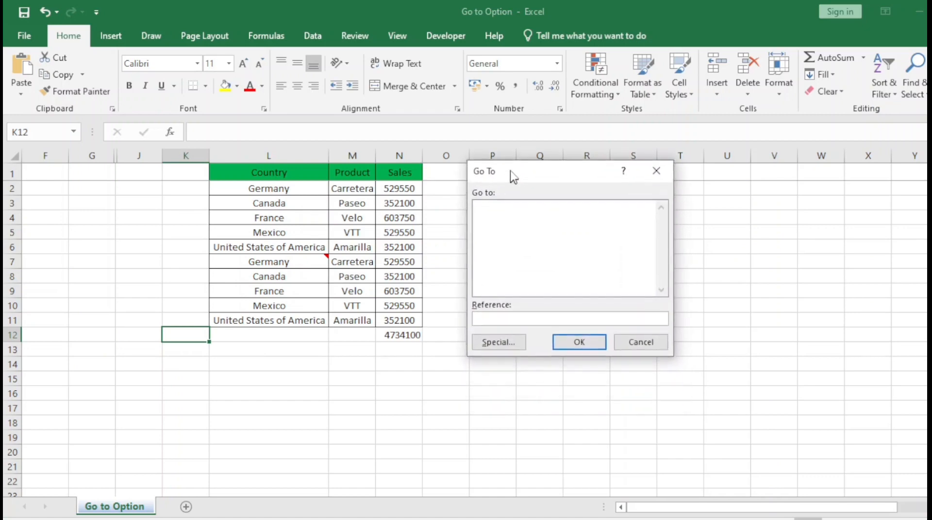
left_click_drag(510, 172, 511, 163)
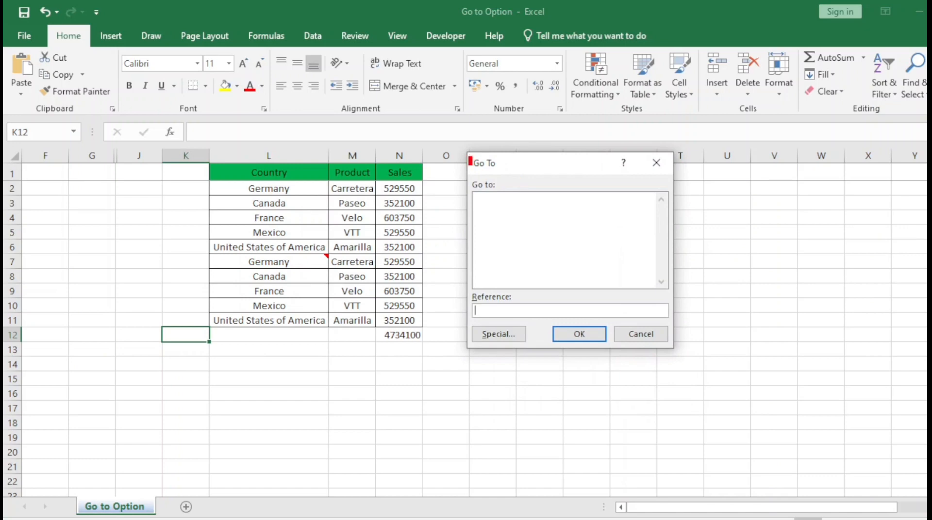
left_click_drag(468, 155, 511, 194)
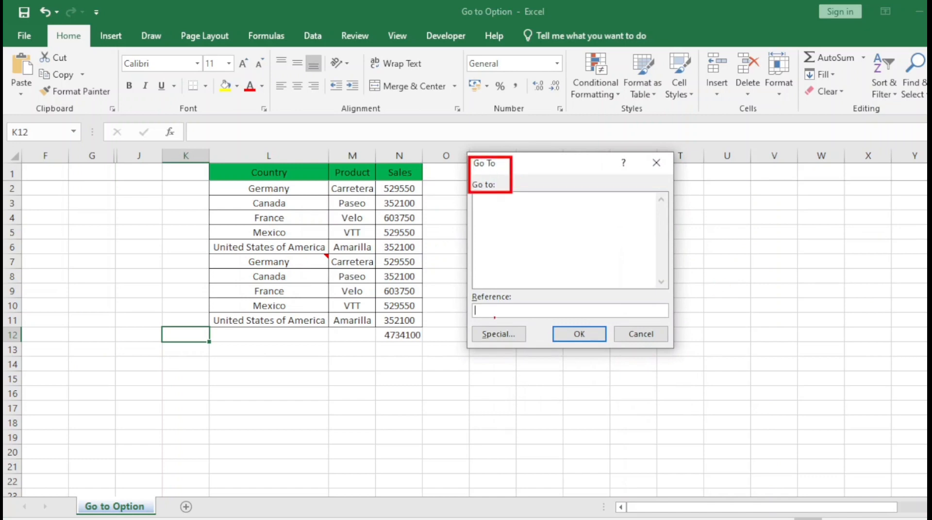
left_click_drag(467, 288, 535, 323)
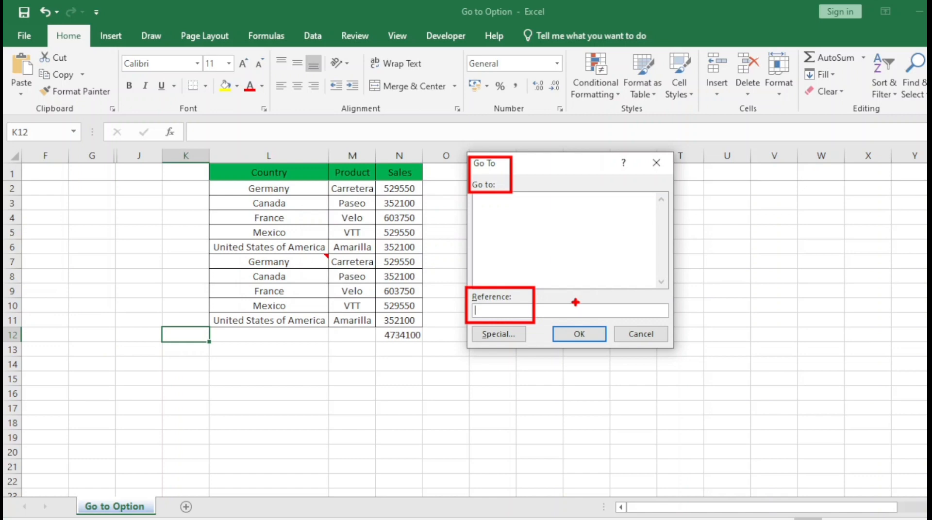
key("Escape")
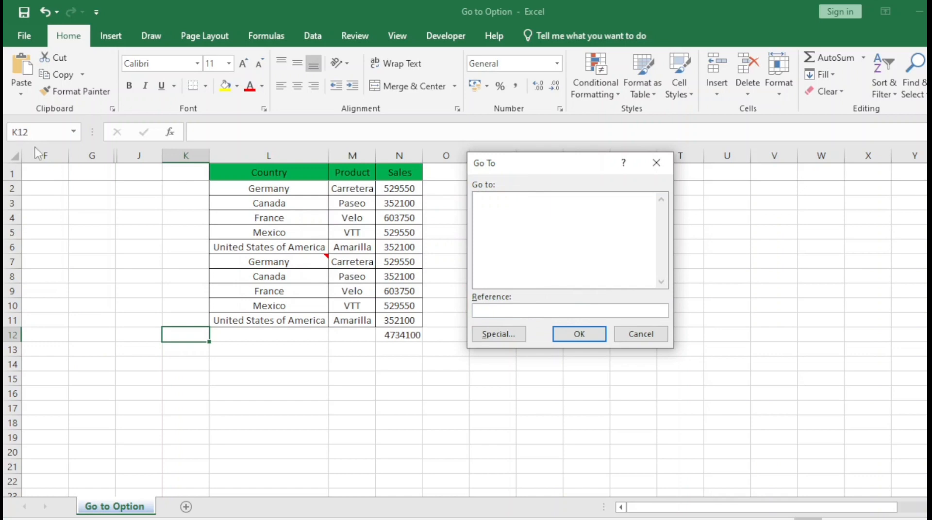
mouse_move(39, 141)
left_mouse_down()
mouse_move(4, 117)
mouse_move(57, 145)
left_mouse_up()
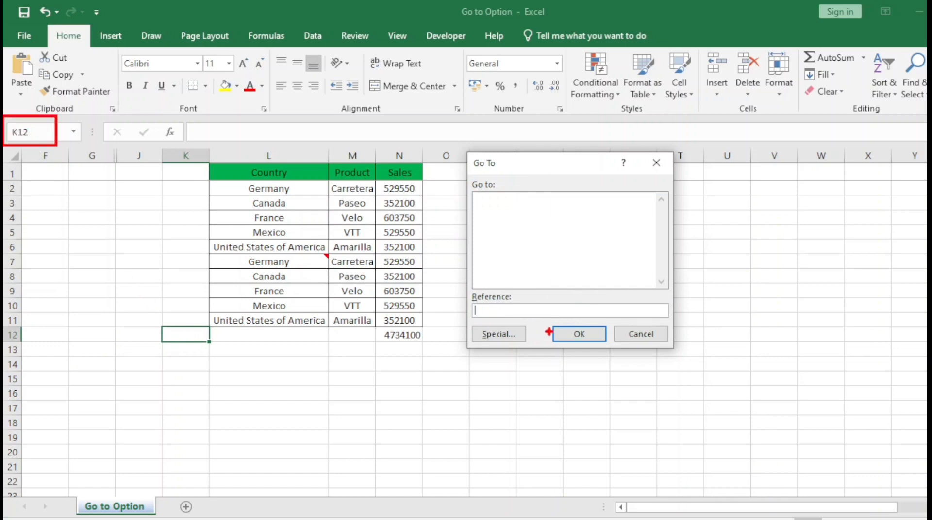
key("Escape")
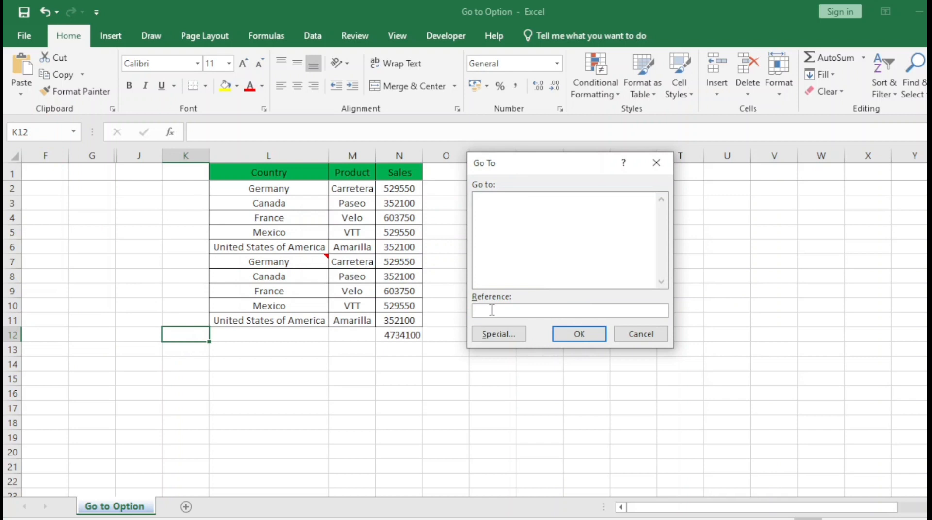
type("n2")
left_click(579, 333)
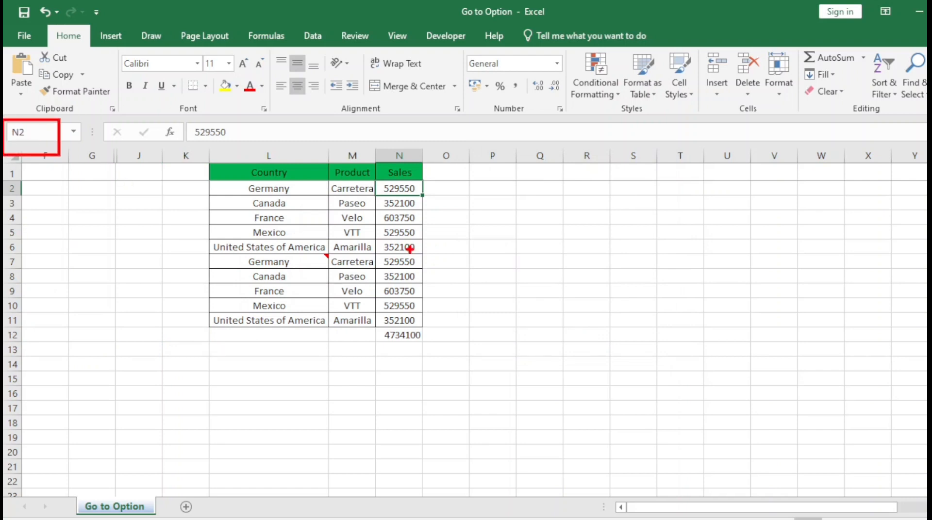
- Select the cells that contain comments on the sheet using the Comments option of Go To Special
key("ctrl+g")
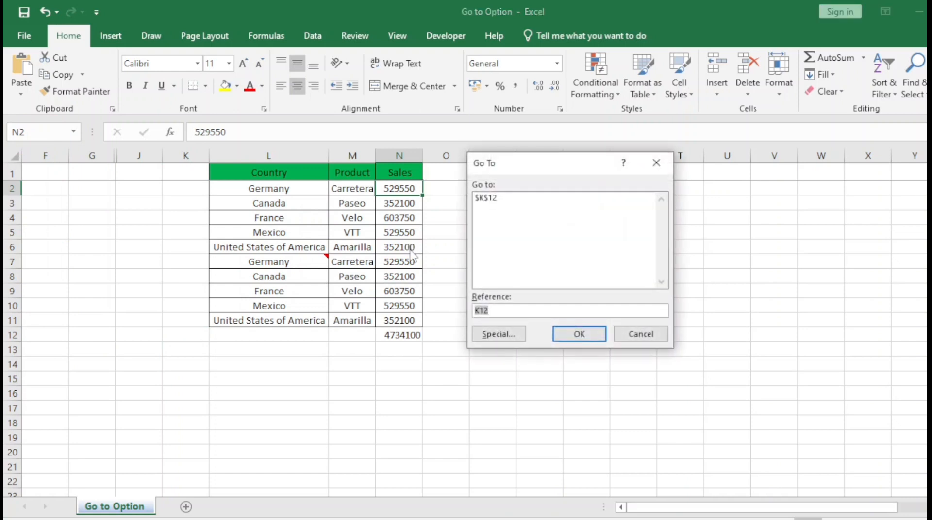
left_click_drag(552, 167, 549, 146)
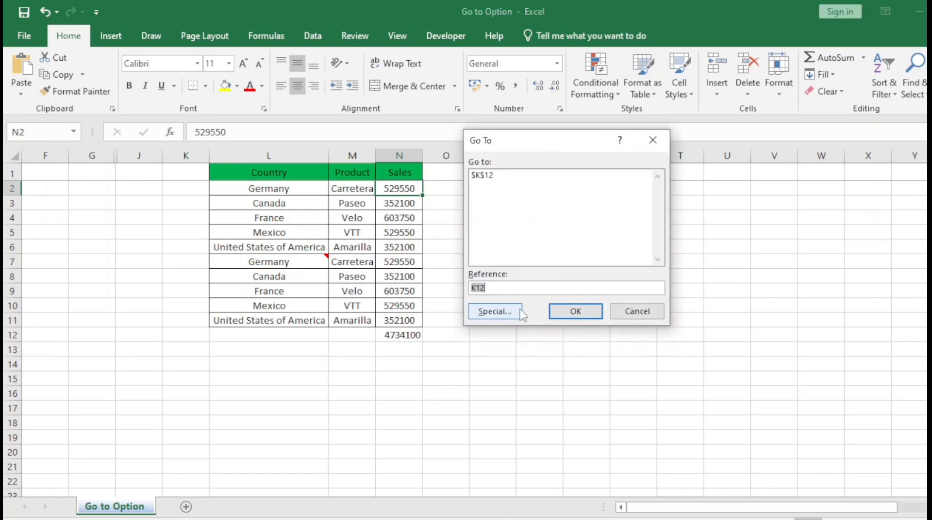
left_click_drag(544, 142, 571, 166)
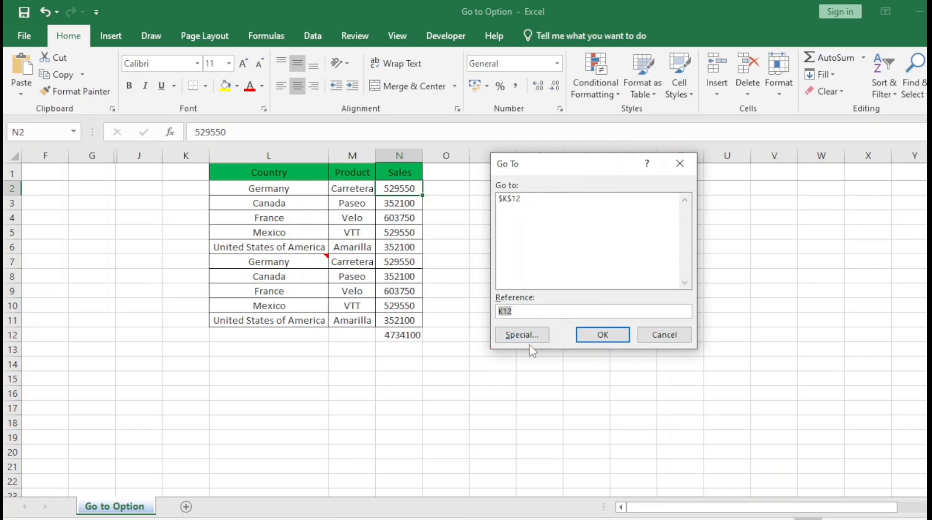
left_click(519, 338)
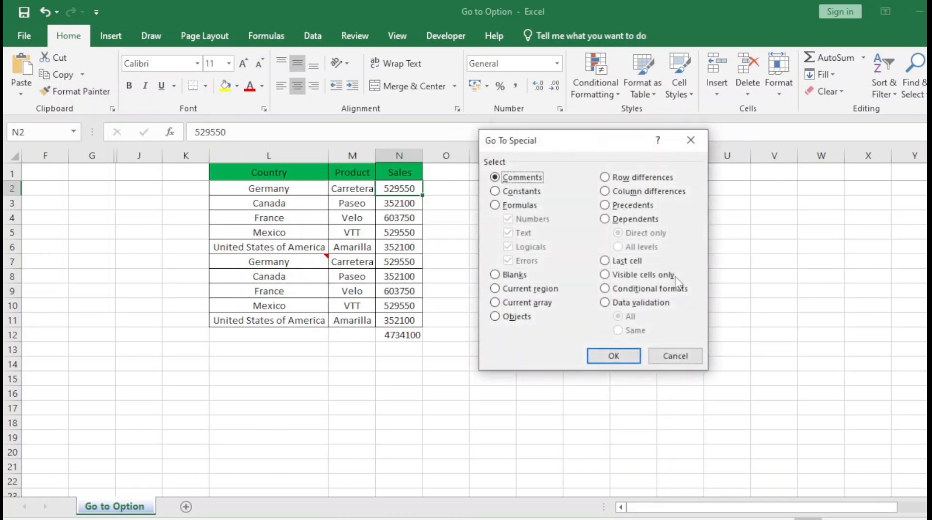
left_click_drag(564, 144, 604, 154)
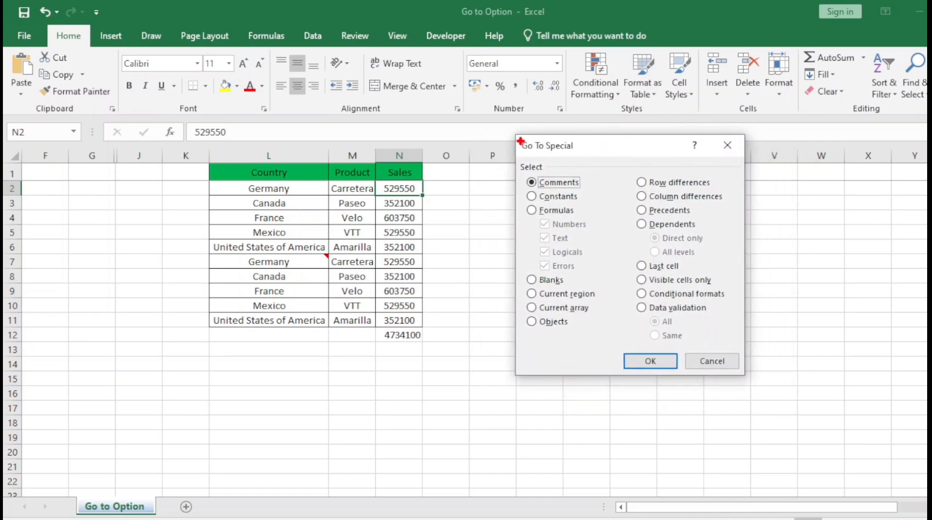
left_click_drag(518, 138, 592, 159)
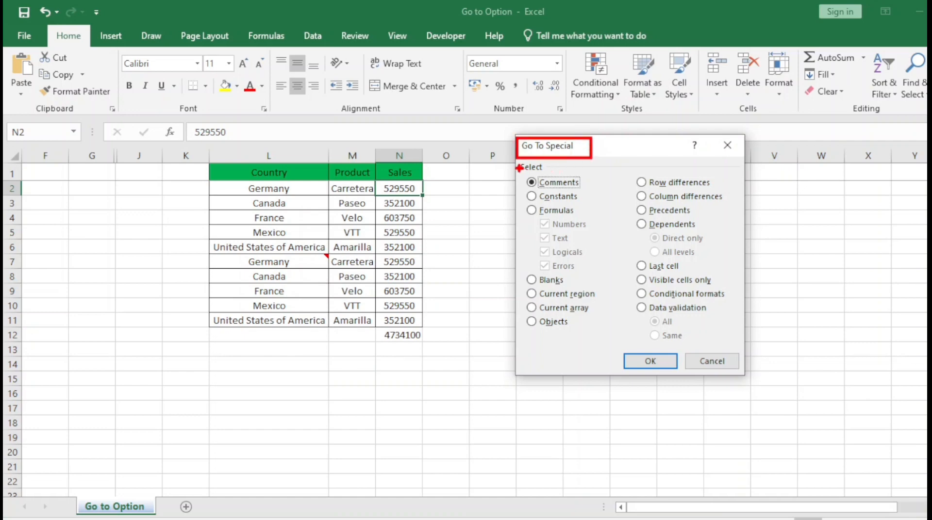
mouse_move(517, 161)
left_mouse_down()
mouse_move(553, 211)
mouse_move(735, 345)
left_mouse_up()
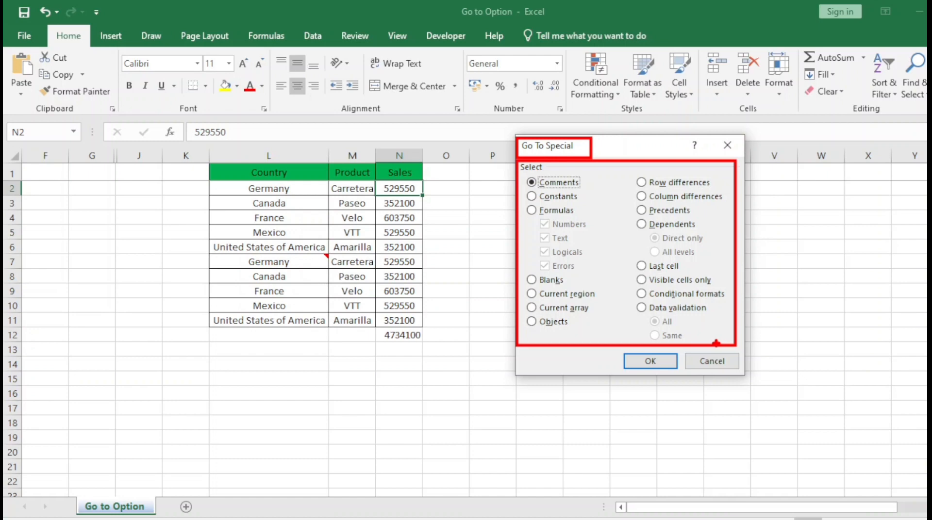
key("Escape")
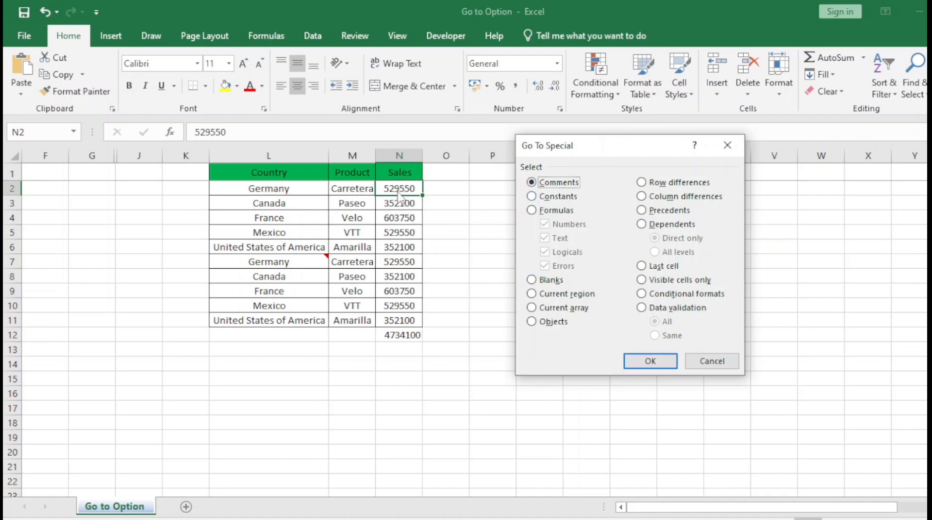
left_click(650, 362)
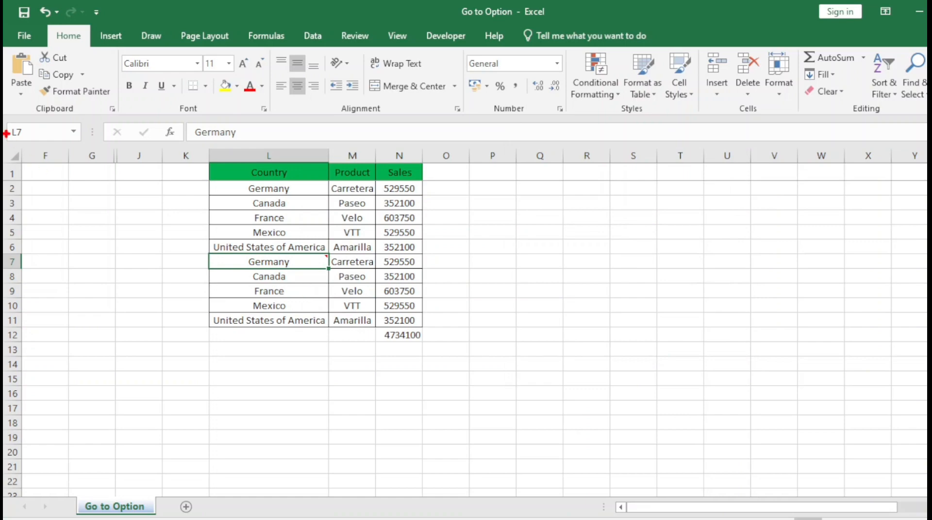
left_click_drag(250, 245, 338, 272)
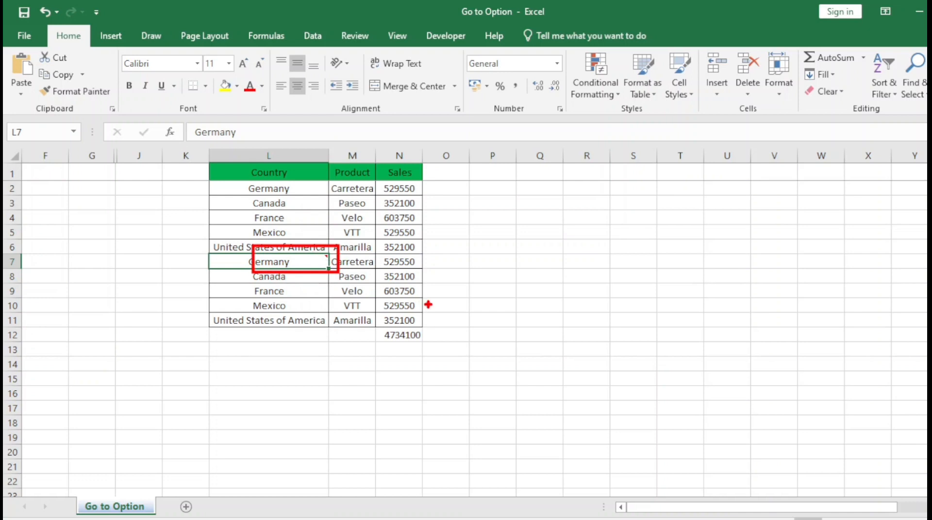
key("Escape")
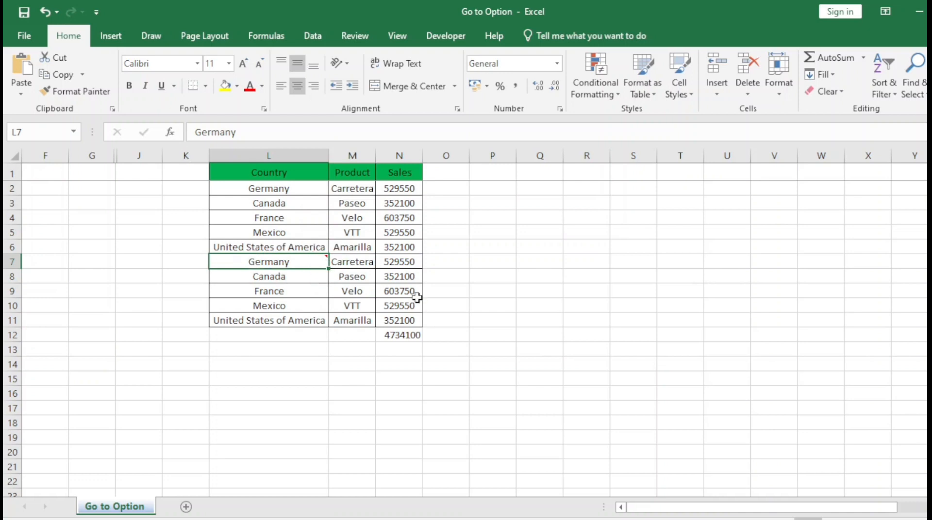
- View the comment attached to the Germany cell L7 and move the selection to cell L6
double_click(306, 262)
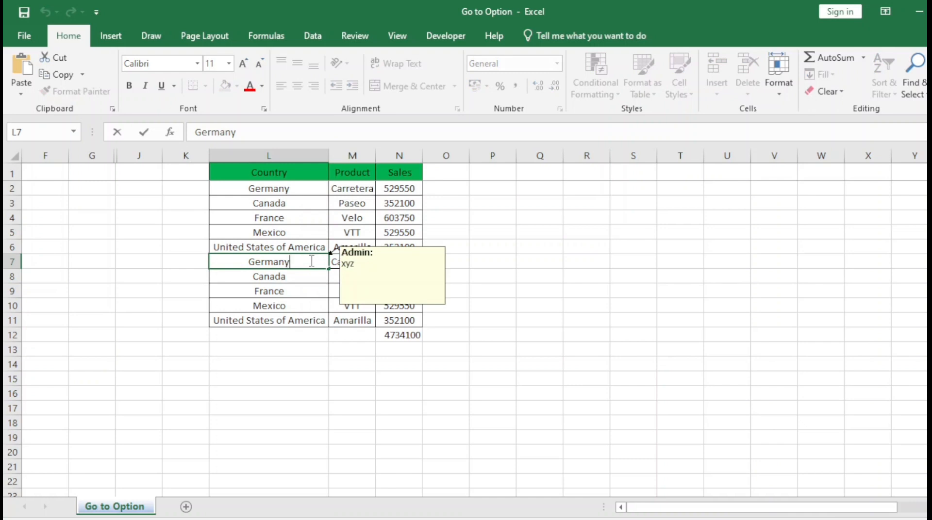
key("Return")
key("Up")
key("Up")
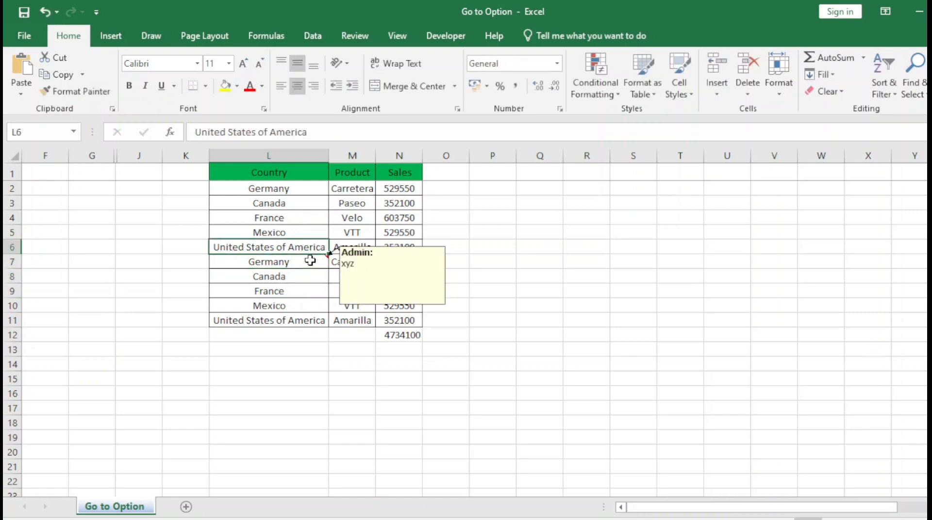
- Select all formula cells on the sheet with Go To Special, covering numbers, text, logicals and errors
key("ctrl+g")
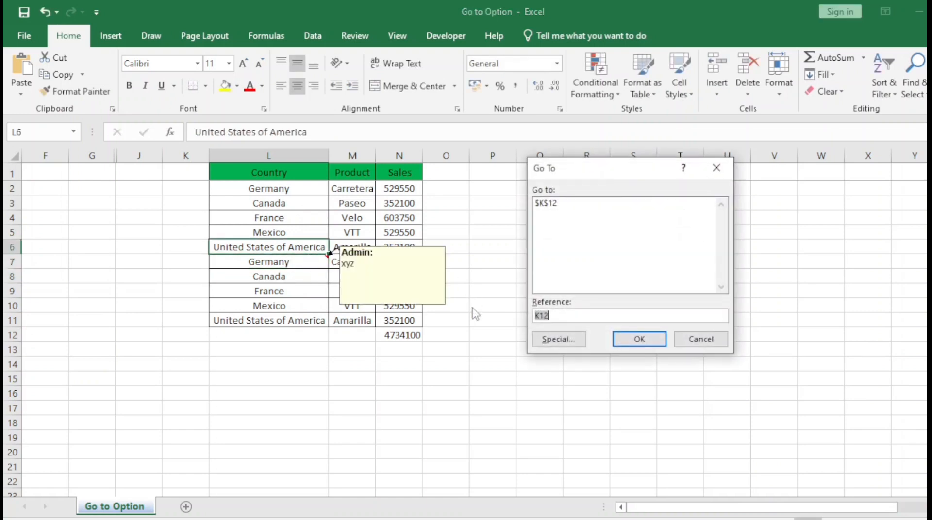
left_click(543, 340)
left_click_drag(604, 150, 634, 166)
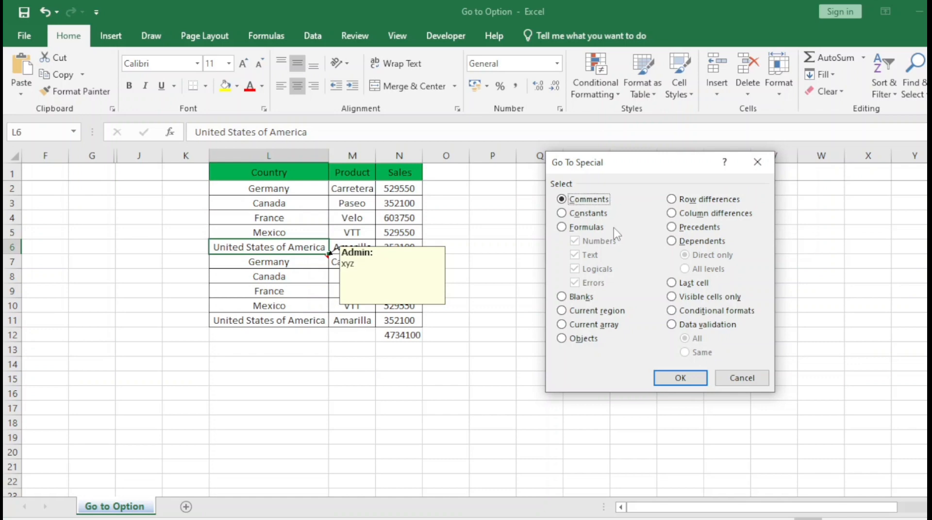
left_click(585, 227)
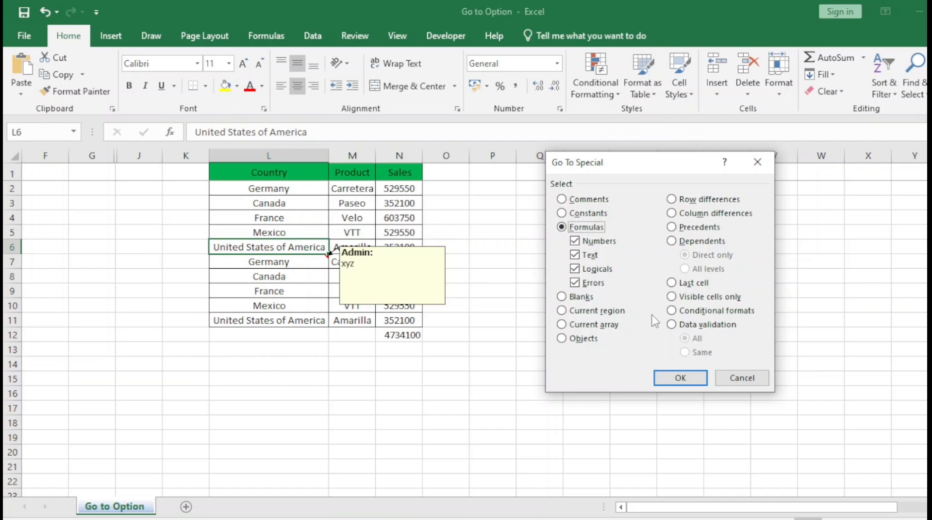
left_click(682, 378)
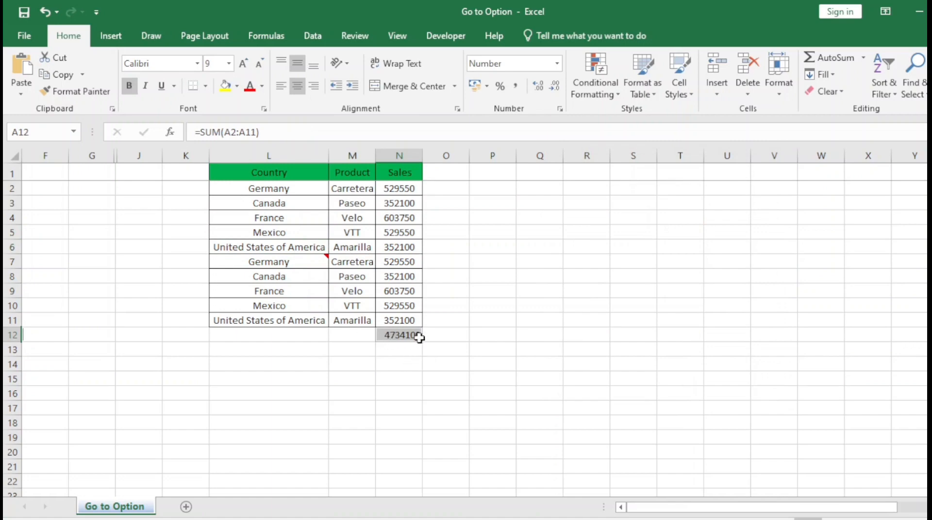
- Examine the formula behind the Sales total in cell N12 and the range it refers to
left_click(367, 335)
left_click(405, 339)
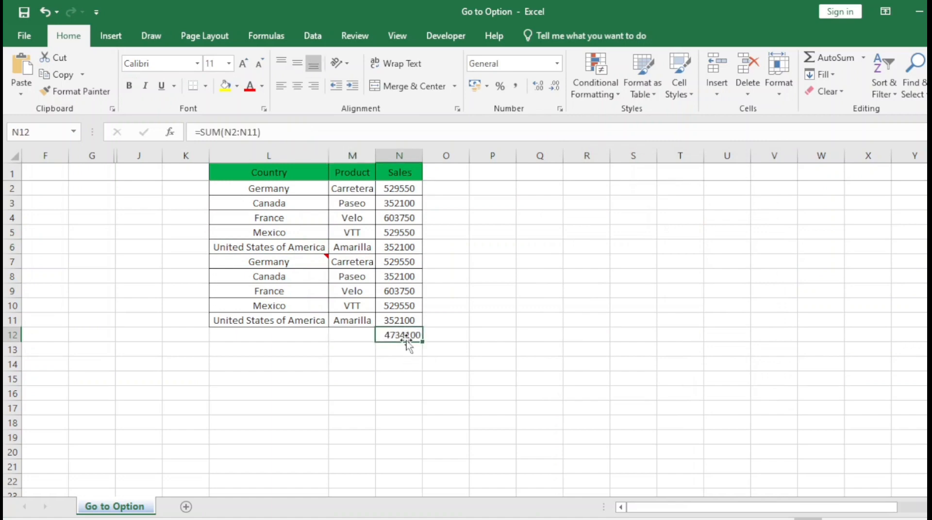
key("XF86AudioLowerVolume")
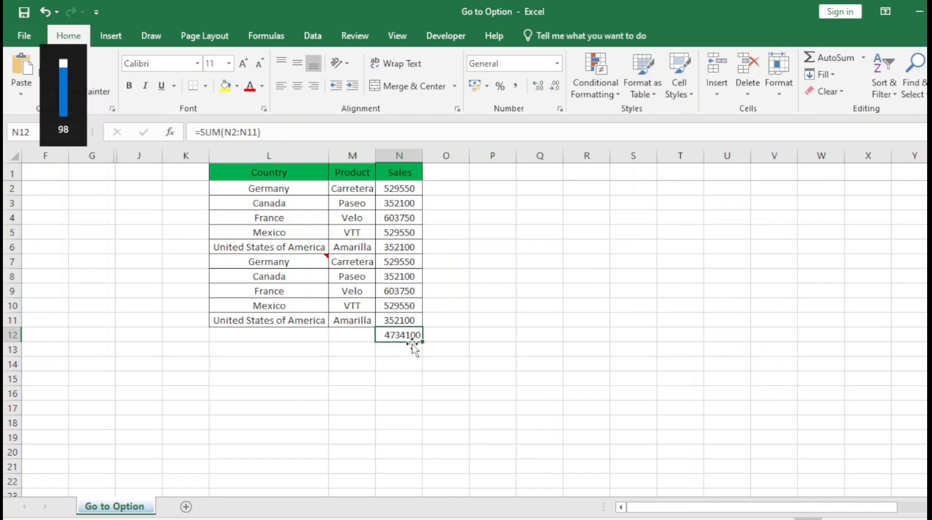
double_click(403, 335)
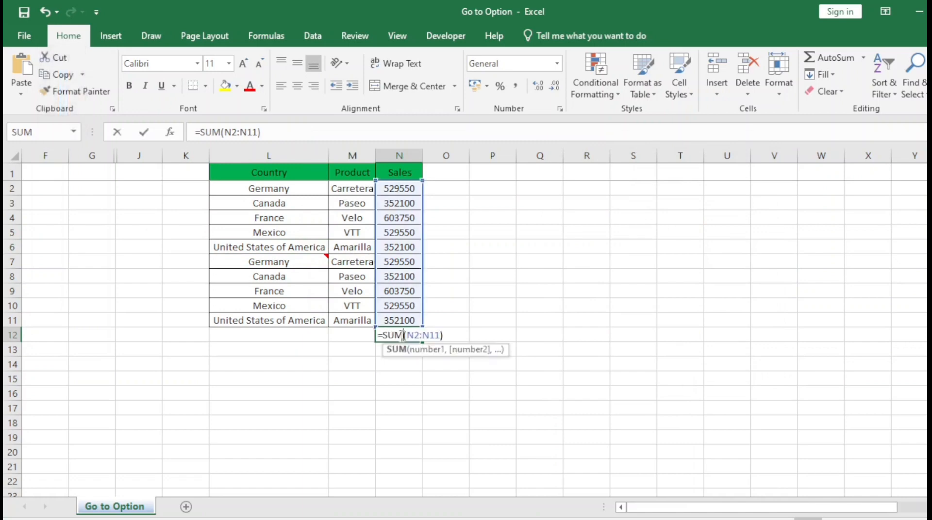
key("ctrl+Return")
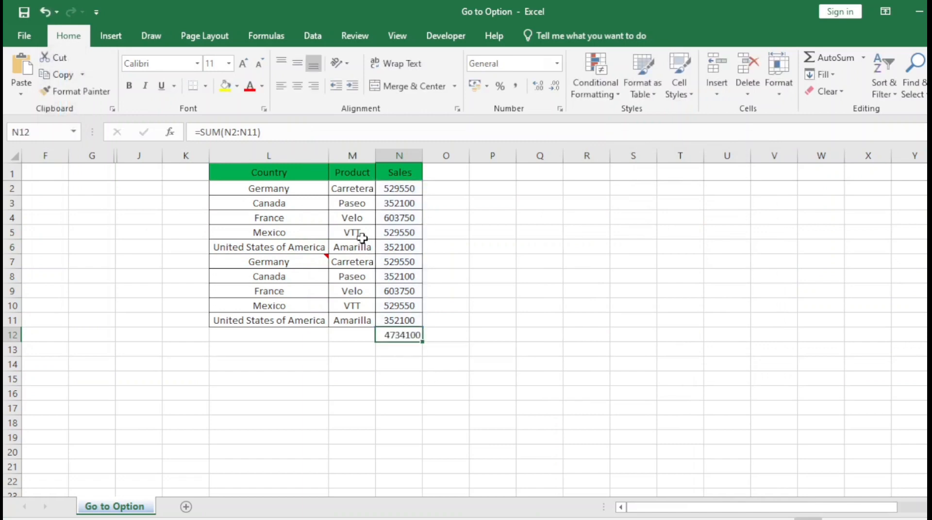
- Select the whole sales table around cell M5 using the Current region option of Go To Special
left_click(361, 235)
key("ctrl+g")
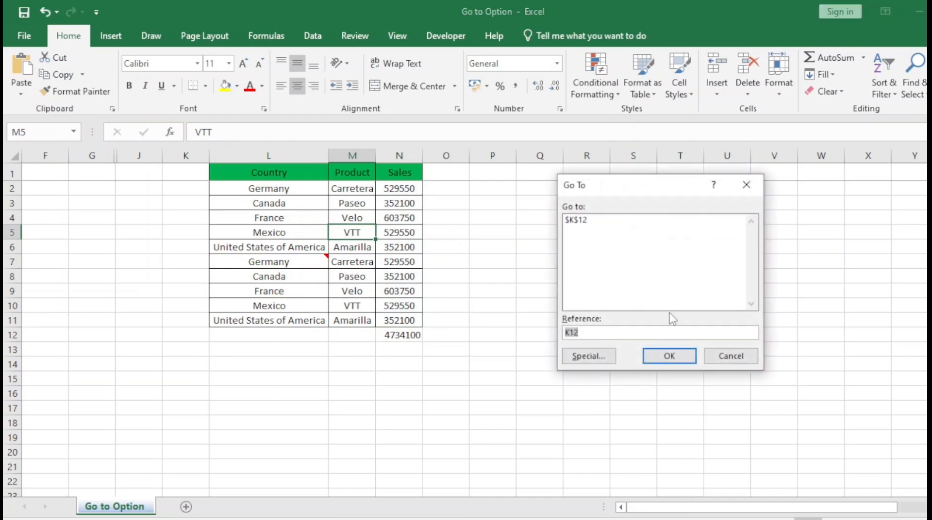
left_click(585, 362)
left_click_drag(624, 170, 569, 160)
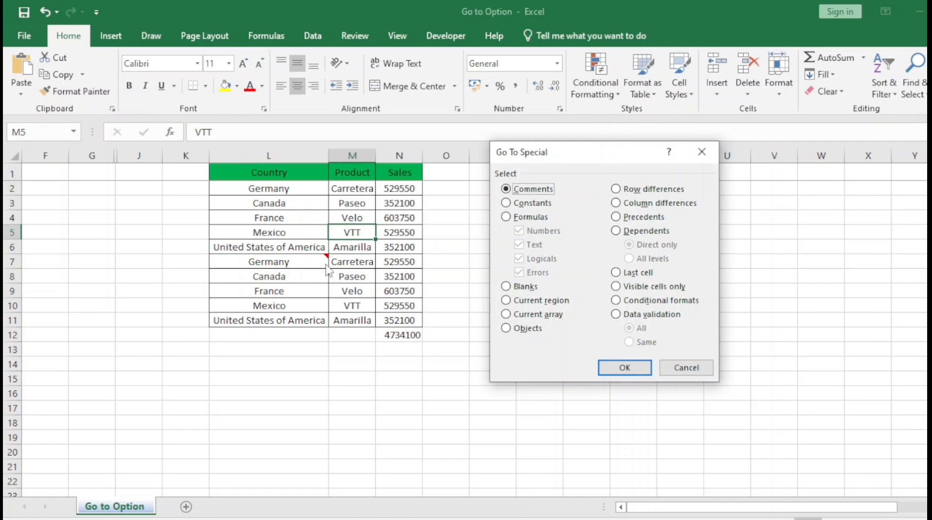
left_click(509, 303)
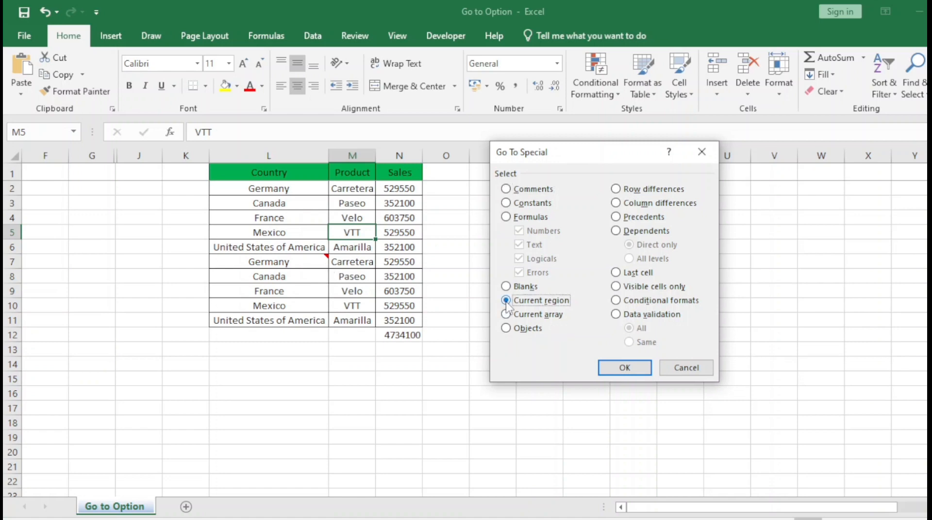
left_click(631, 367)
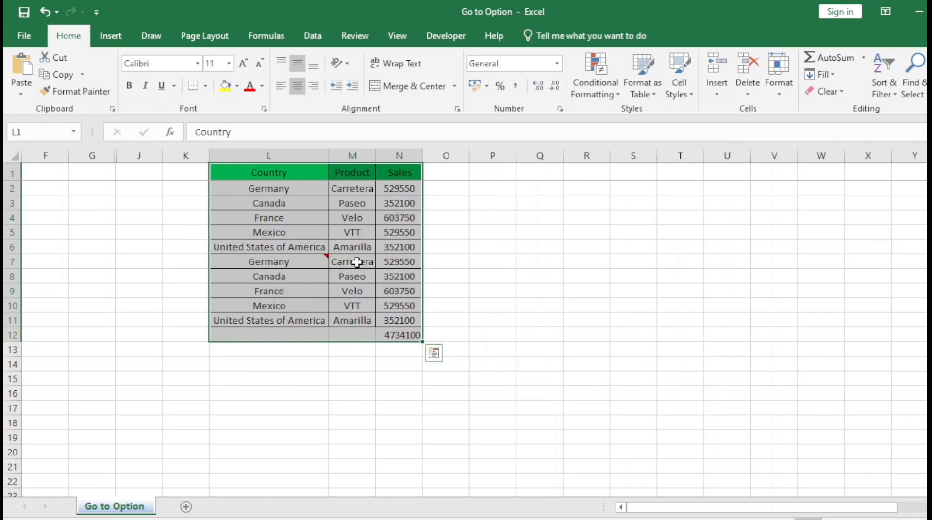
- Clear the country in cell L11
left_click(309, 303)
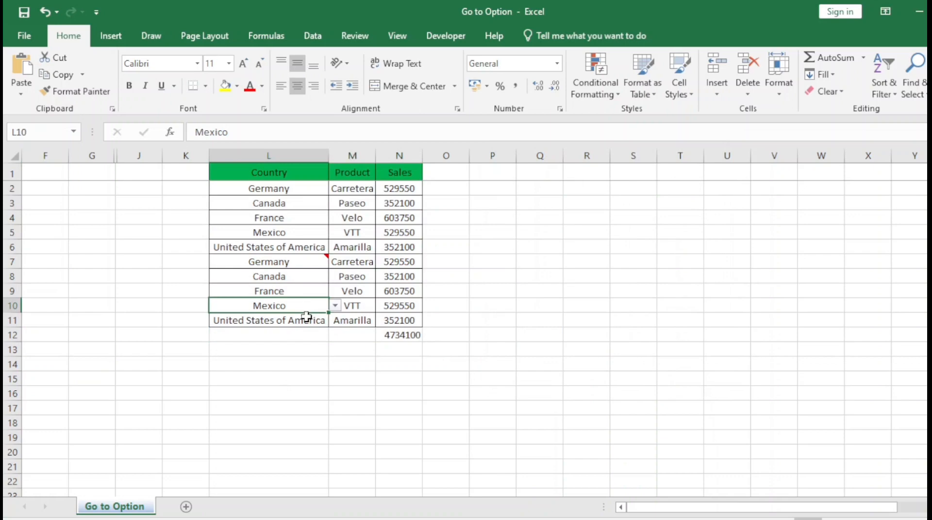
left_click(266, 321)
key("Delete")
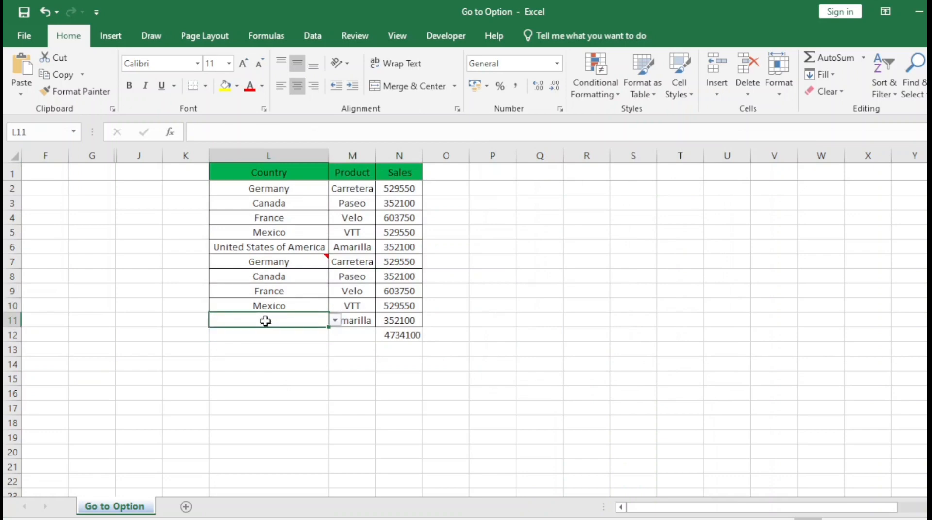
- Clear the country in cell L4 and the product in cell M4
key("Up")
key("Up")
key("Up")
key("Up")
key("Up")
key("Up")
key("Up")
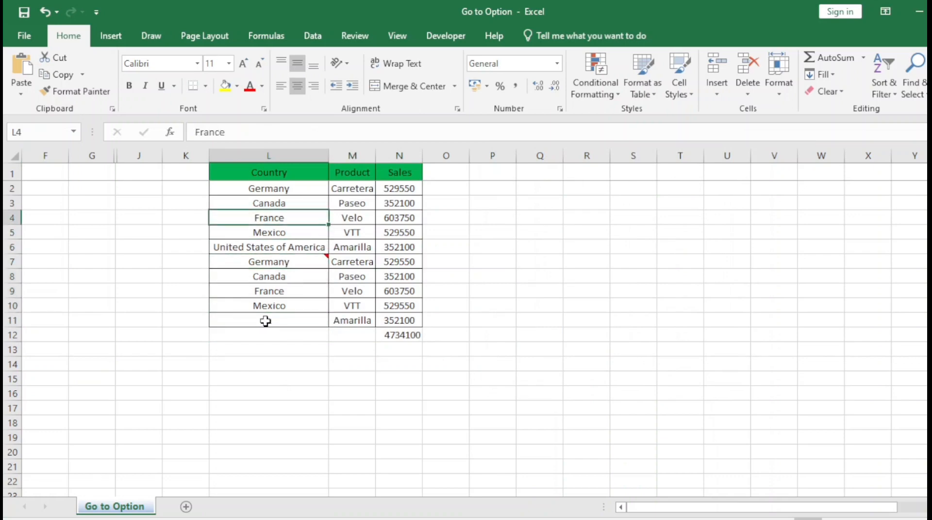
key("Delete")
key("Right")
key("Delete")
- Clear the sales value in cell N6
key("Right")
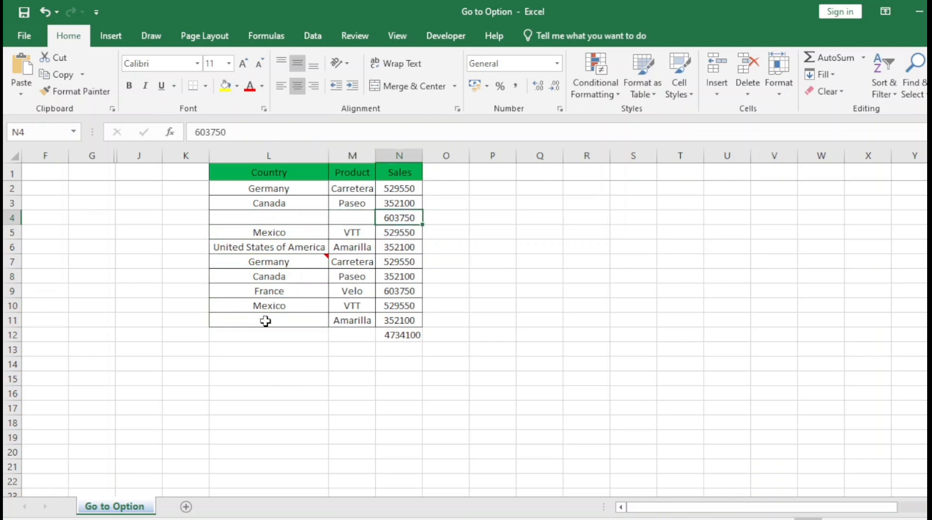
key("Down")
key("Down")
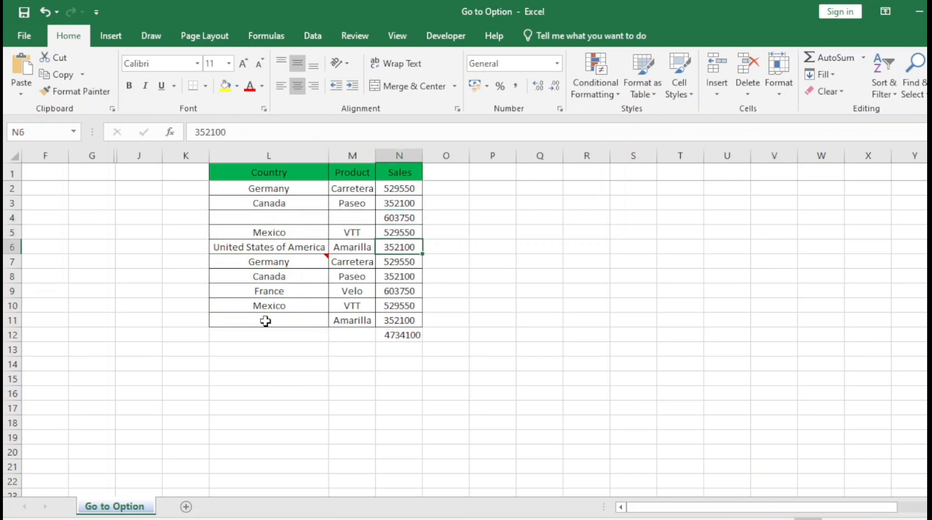
key("Delete")
- Try to select the blank cells with the Blanks option of Go To Special, starting from the single cell M4
key("ctrl+Up")
key("ctrl+Up")
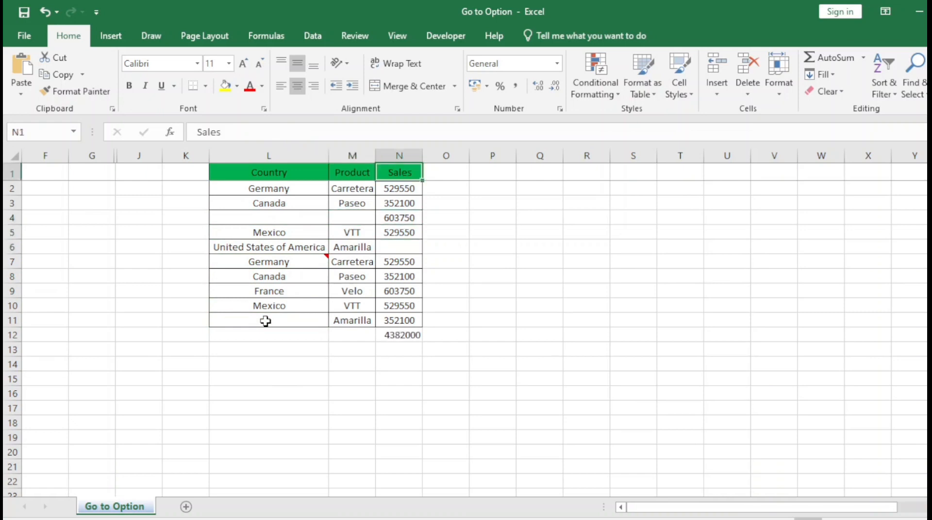
key("Left")
key("Down")
key("Down")
key("Down")
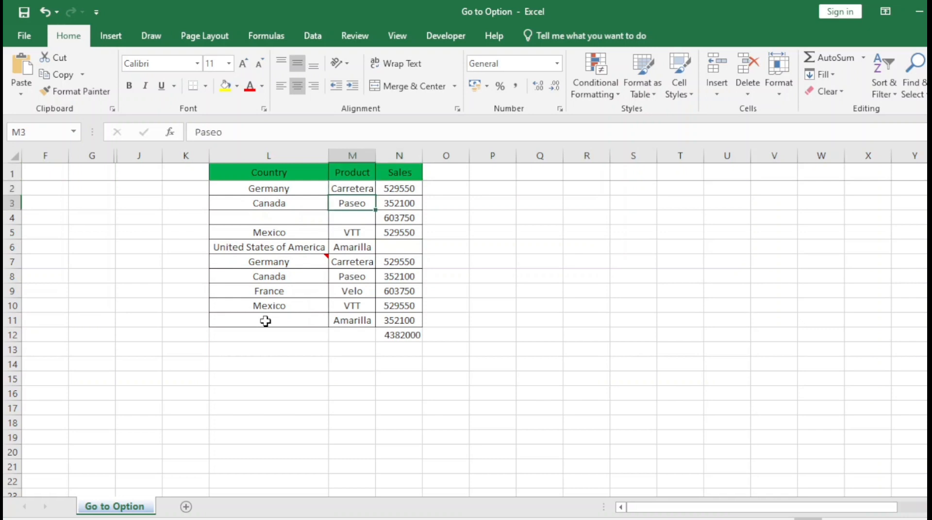
key("F5")
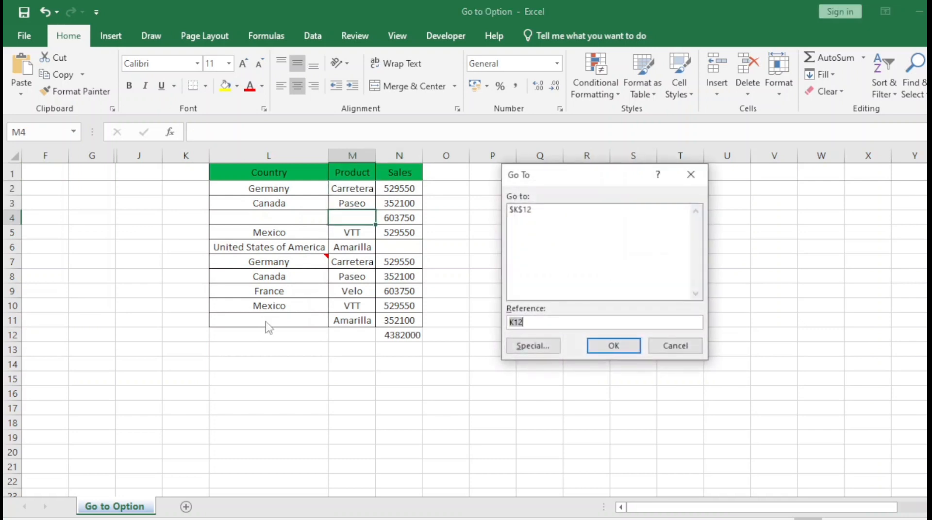
left_click(532, 346)
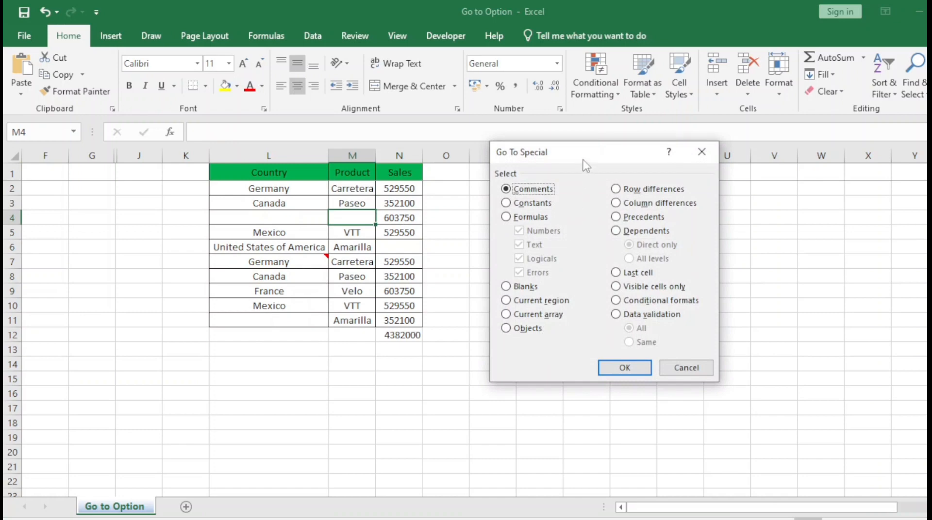
left_click_drag(585, 162, 561, 146)
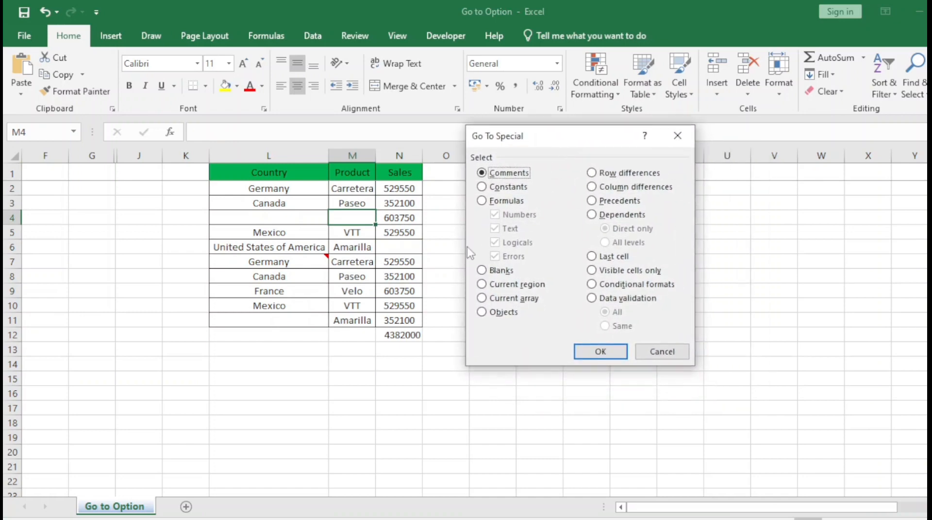
left_click(482, 271)
left_click(592, 351)
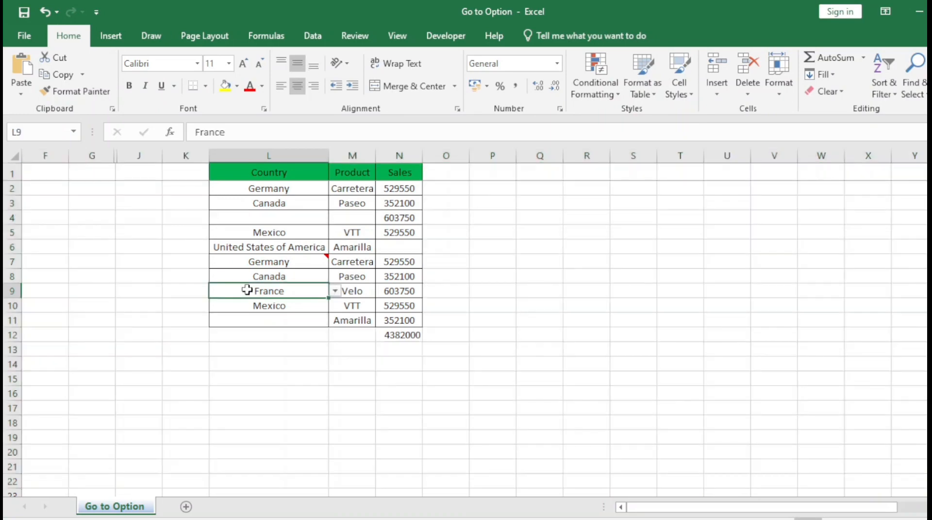
- Select the full table range L1:N12, from the Country header to the Sales total
left_click(246, 290)
left_click_drag(247, 183, 248, 173)
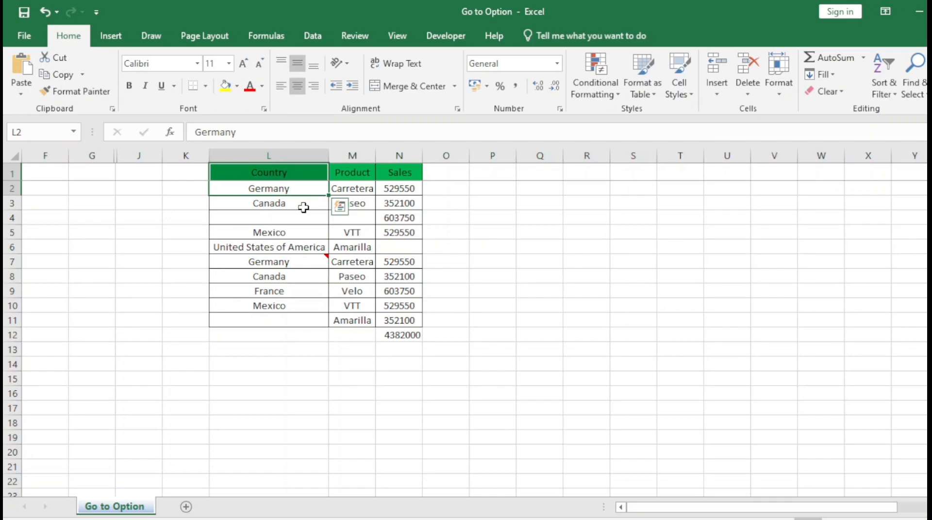
key("Up")
key("shift+Right")
key("shift+Right")
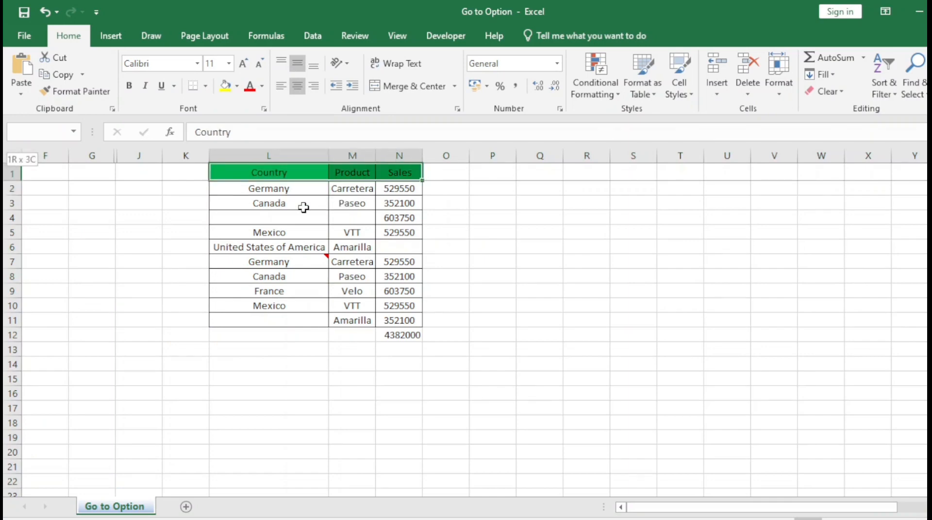
key("shift+Down")
key("shift+Down")
key("shift+Down")
key("shift+Down")
key("shift+Down")
key("shift+Down")
key("shift+Down")
key("shift+Down")
key("shift+Down")
key("shift+Down")
key("shift+Down")
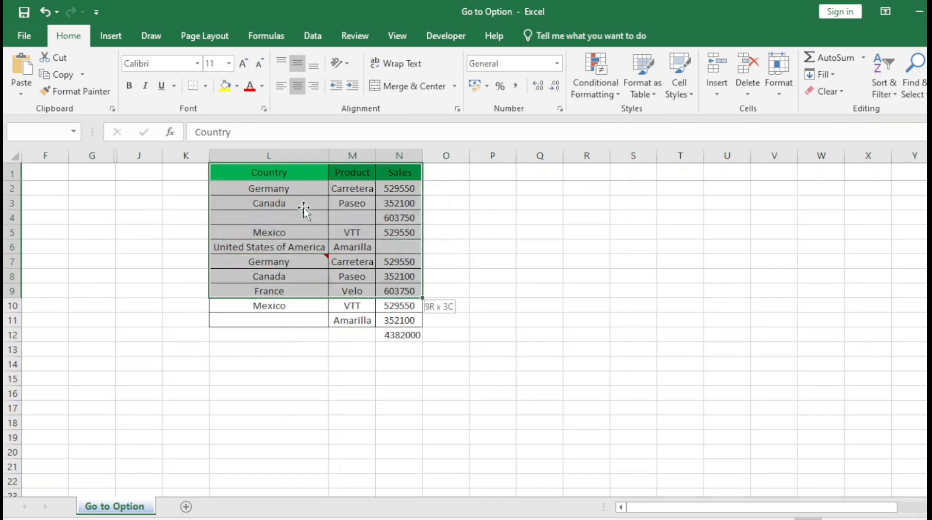
- Select only the blank cells within the range L1:N12 using the Blanks option of Go To Special
key("ctrl+g")
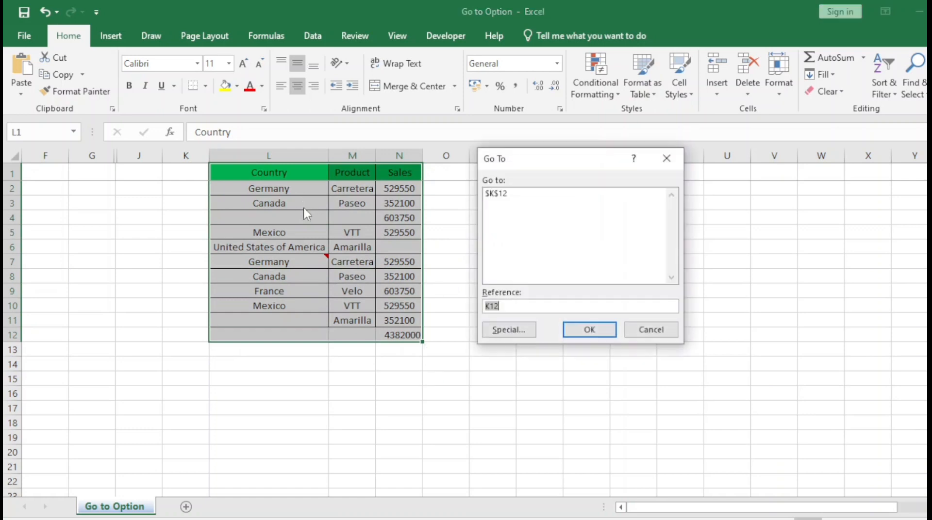
left_click(502, 329)
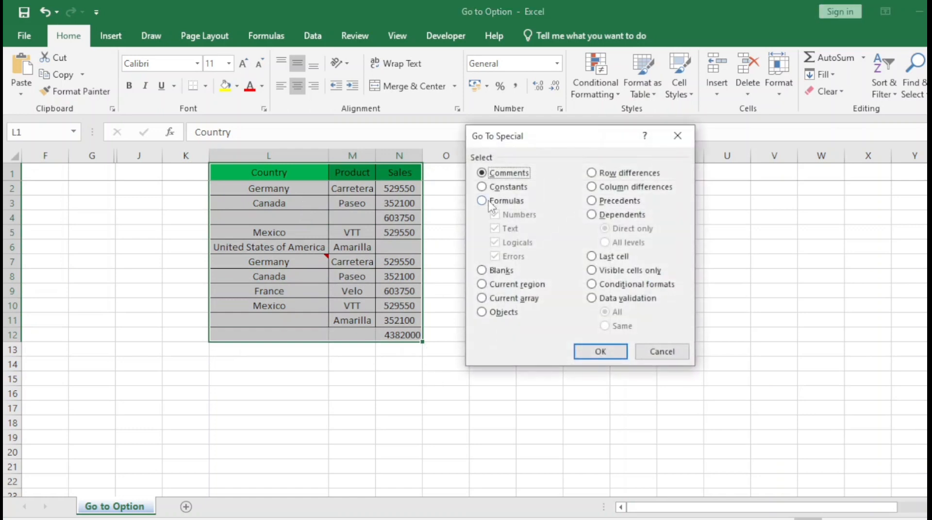
left_click(489, 270)
left_click(599, 351)
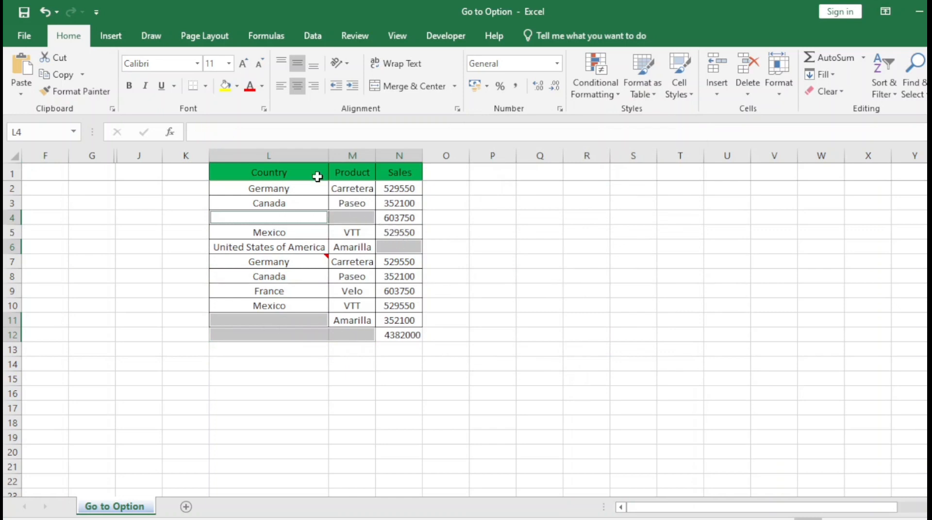
- Fill the selected blank cells with the standard yellow colour and deselect them by moving to cell N14
left_click(237, 87)
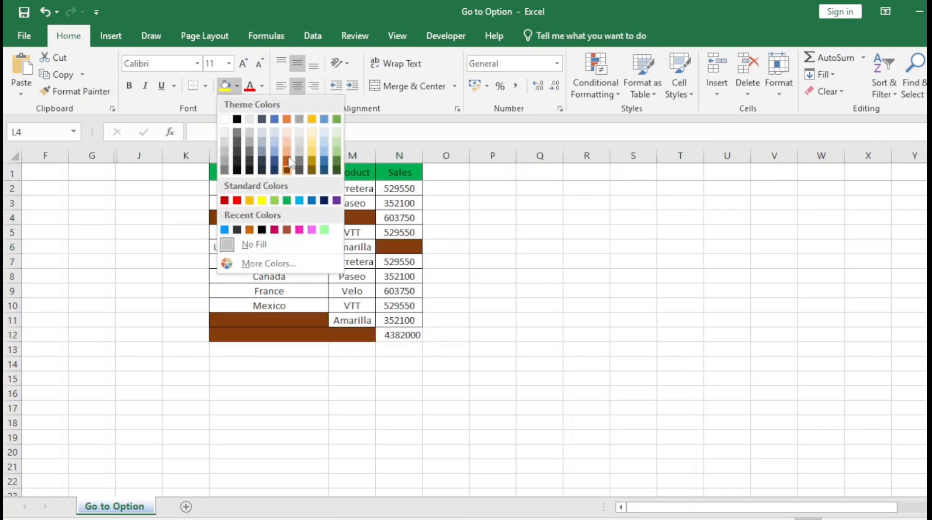
left_click(261, 201)
left_click(418, 363)
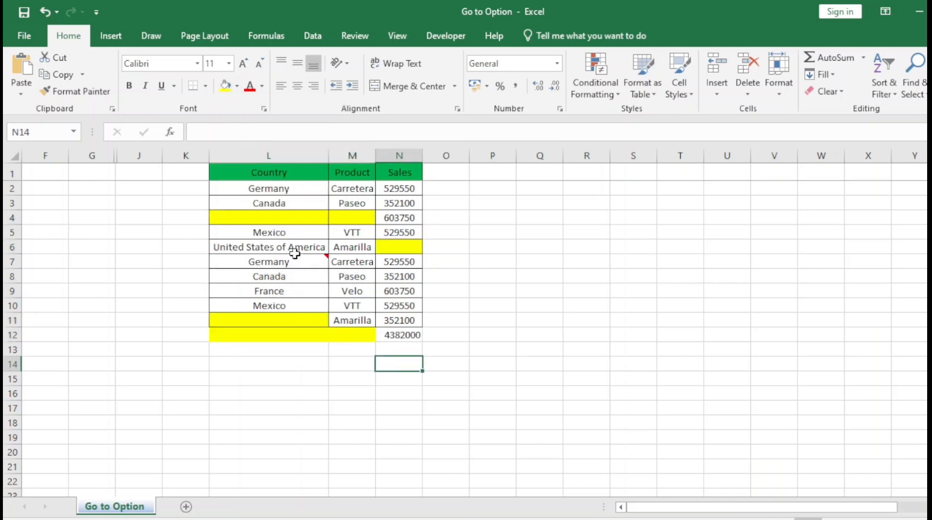
- Jump from cell L3 to the last used cell of the sheet with the Last cell option of Go To Special
left_click(284, 201)
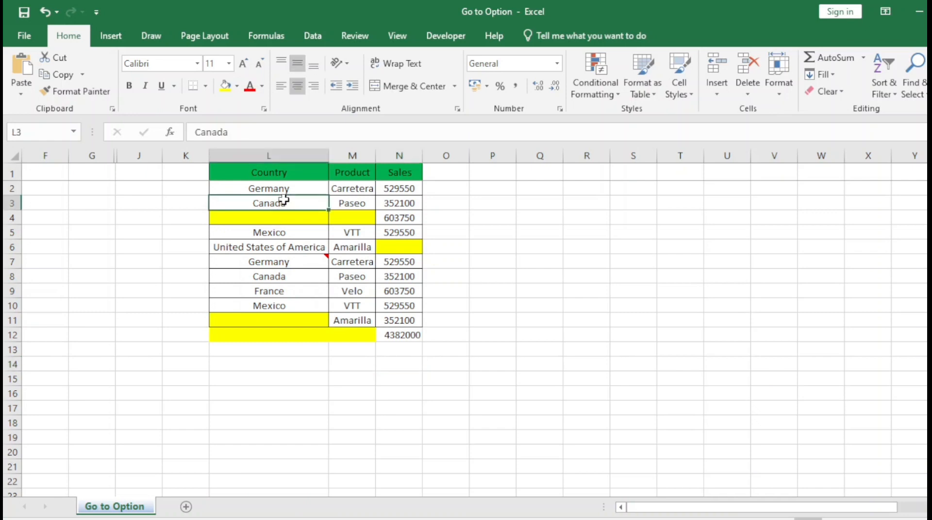
key("ctrl+g")
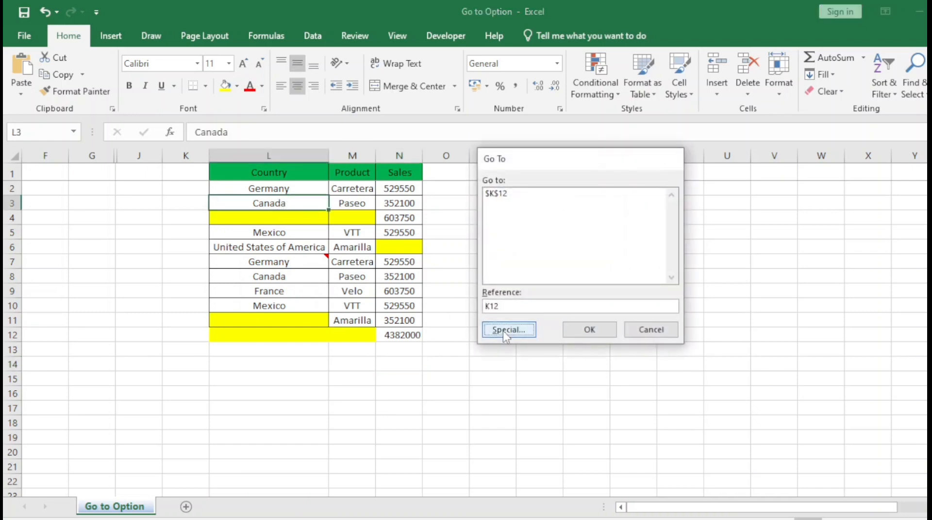
left_click(503, 331)
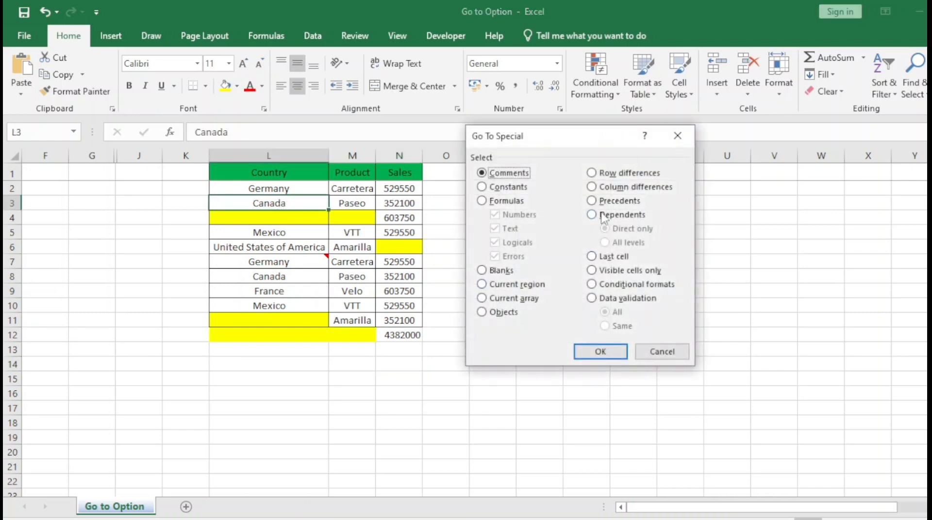
left_click(596, 258)
left_click(610, 352)
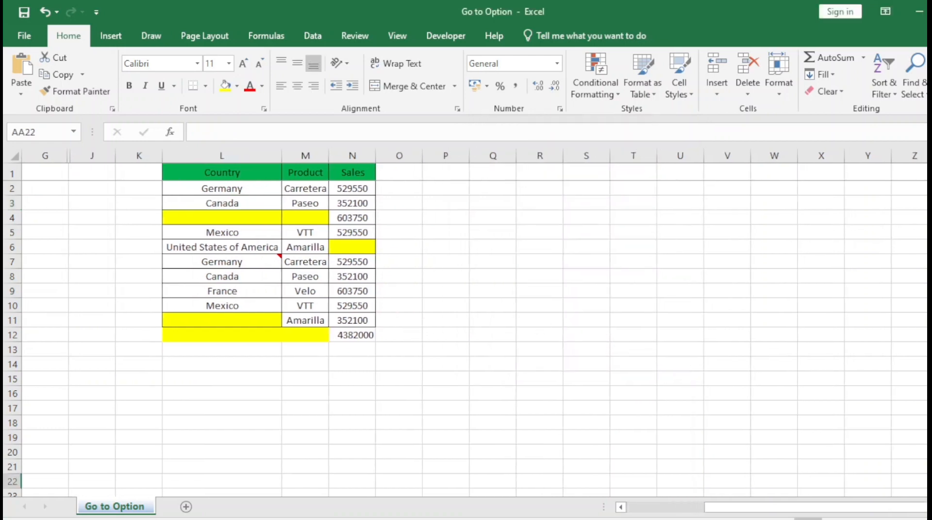
- Starting from cell L2, select all cells with data validation using Go To Special with the All option
left_click(208, 179)
left_click(201, 199)
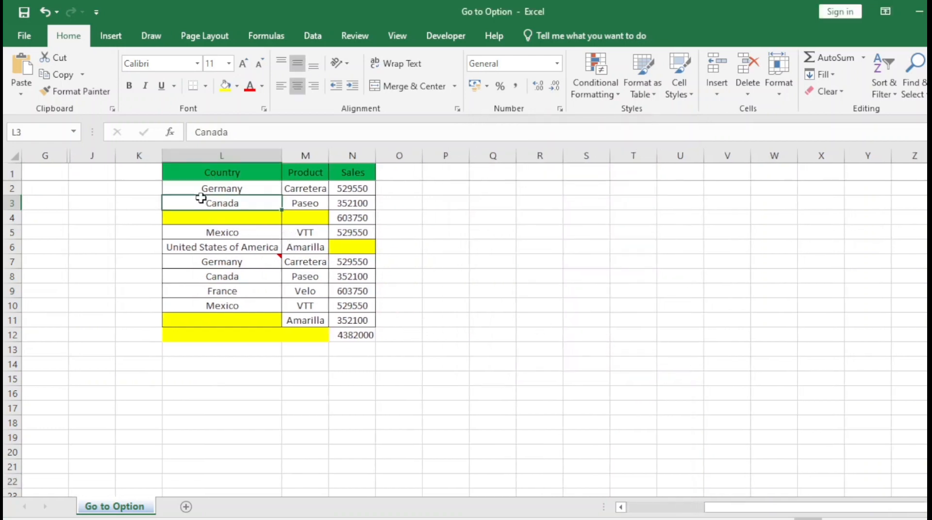
key("Up")
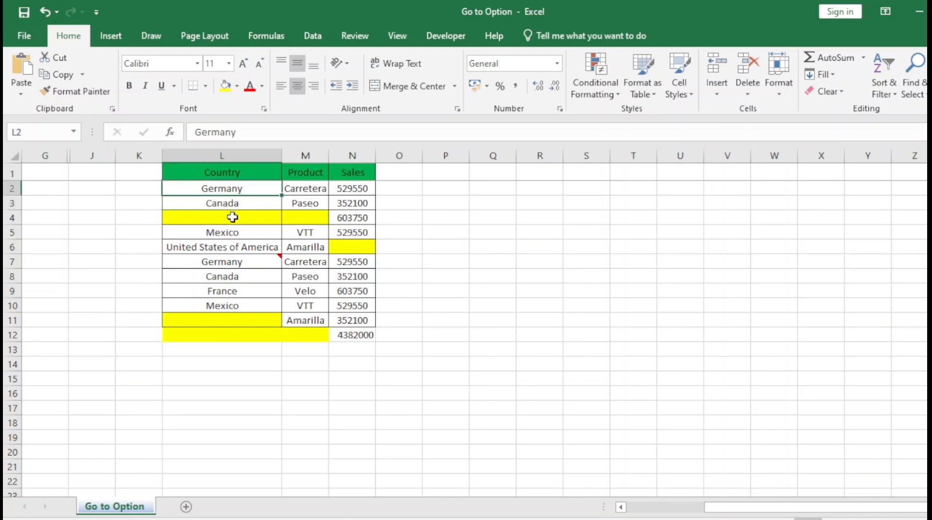
key("ctrl+g")
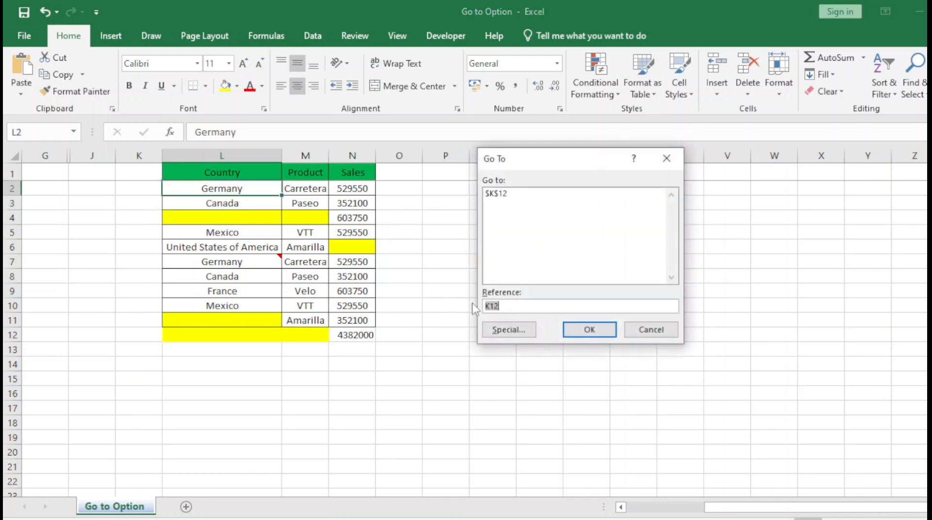
left_click(491, 331)
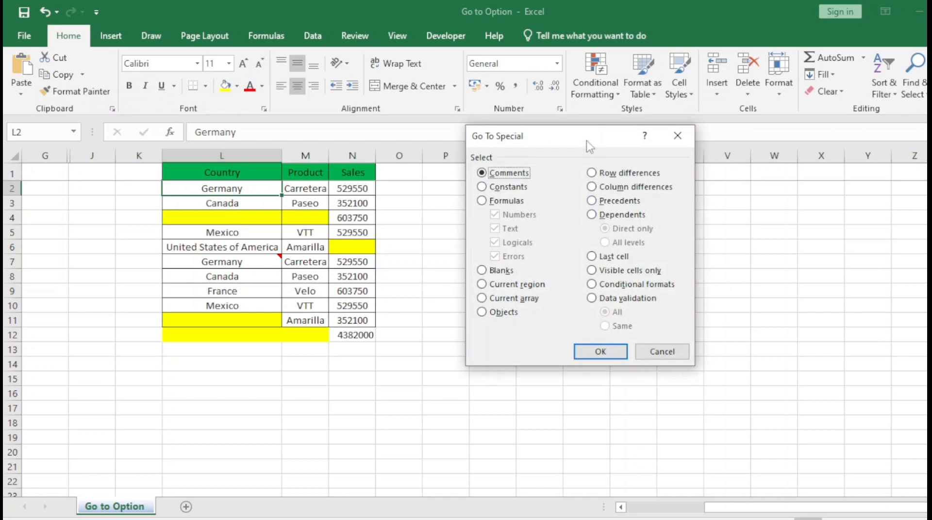
left_click_drag(588, 143, 544, 147)
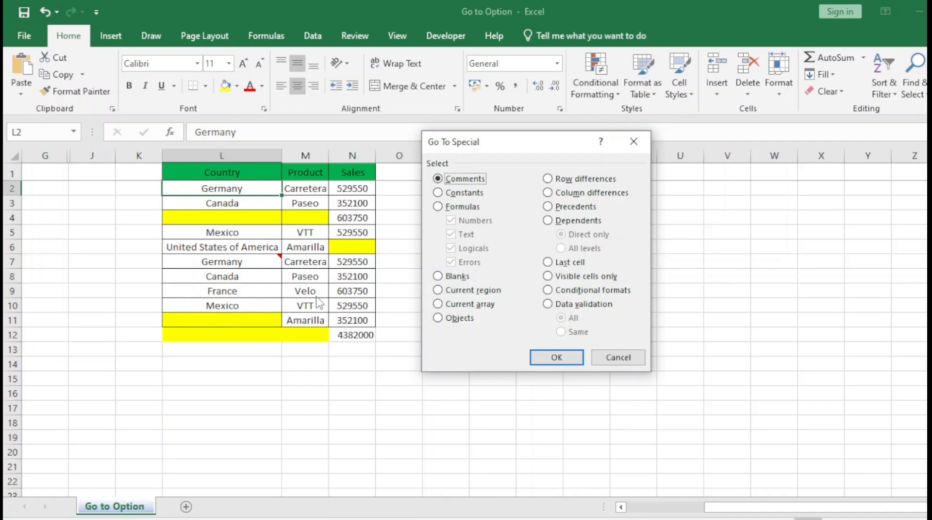
left_click(548, 305)
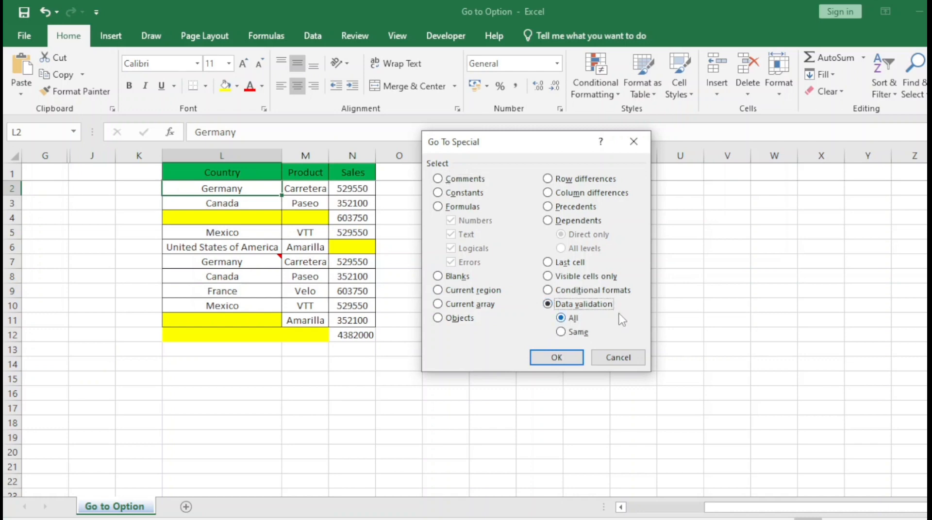
left_click(556, 358)
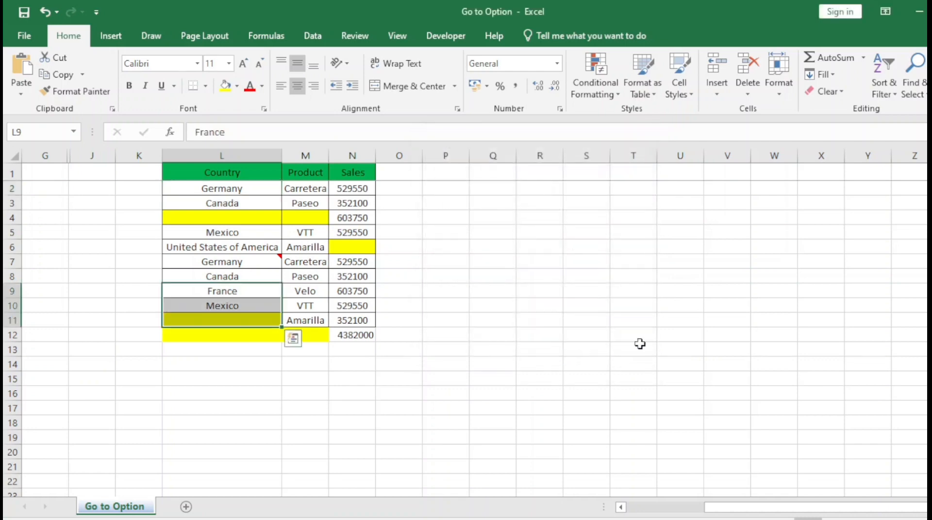
- Show the validation drop-down list of the France cell L9
left_click(235, 291)
left_click(288, 291)
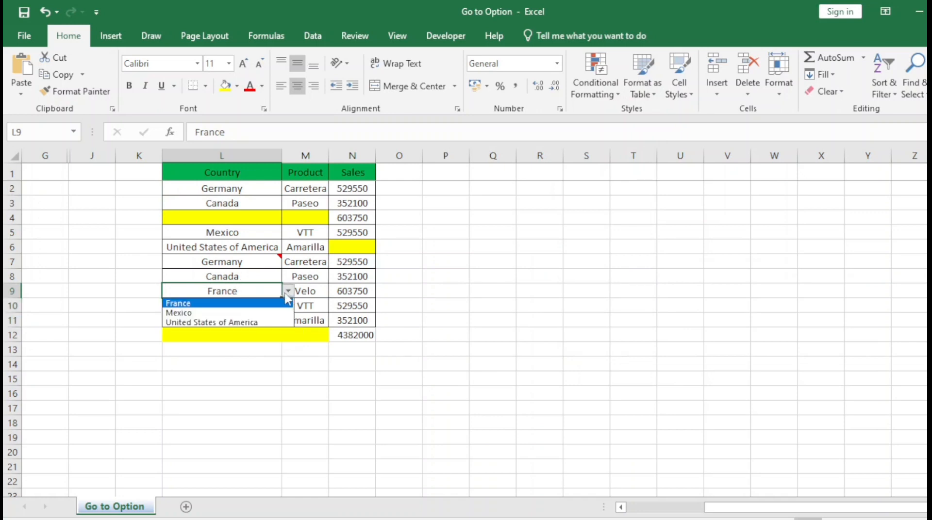
- Show the validation drop-down lists of cells L10 and L11, and compare with cells L8 and L7 in the Country column
left_click(214, 338)
left_click(233, 310)
left_click(288, 307)
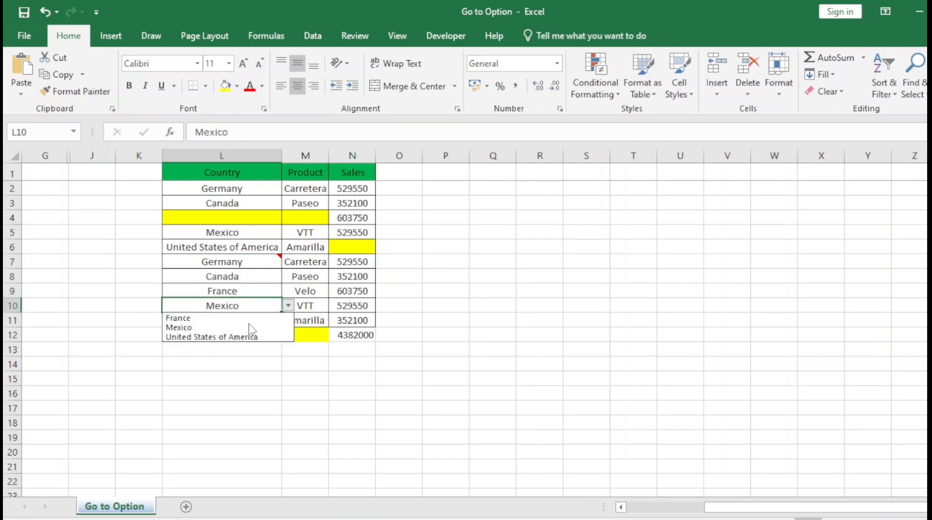
left_click(182, 349)
left_click(238, 321)
left_click(289, 320)
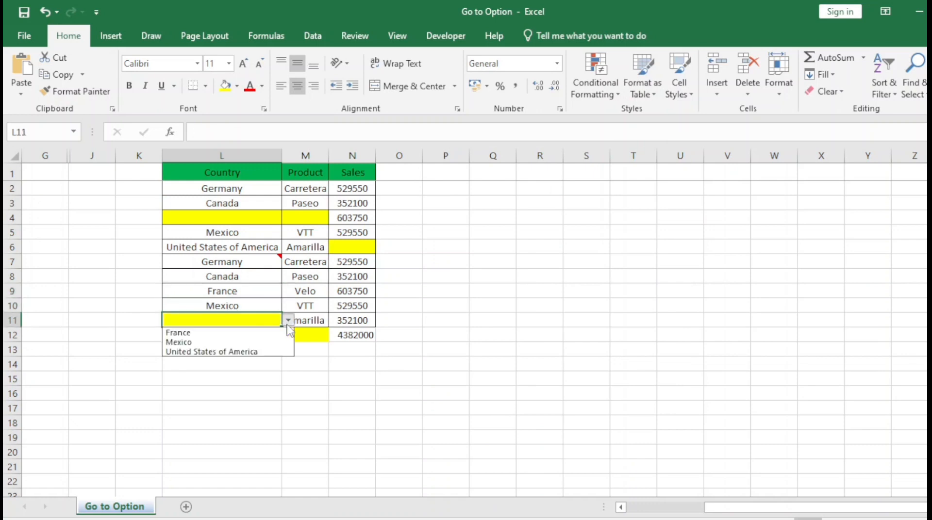
left_click(210, 279)
left_click(243, 262)
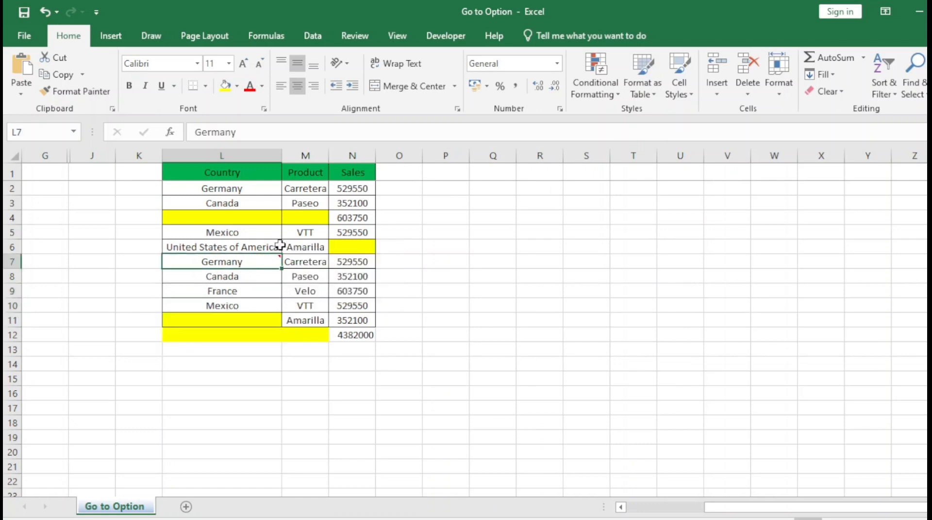
- Apply blue data bars as conditional formatting to the Sales values in N2:N11
left_click(353, 192)
left_click(357, 320, "shift")
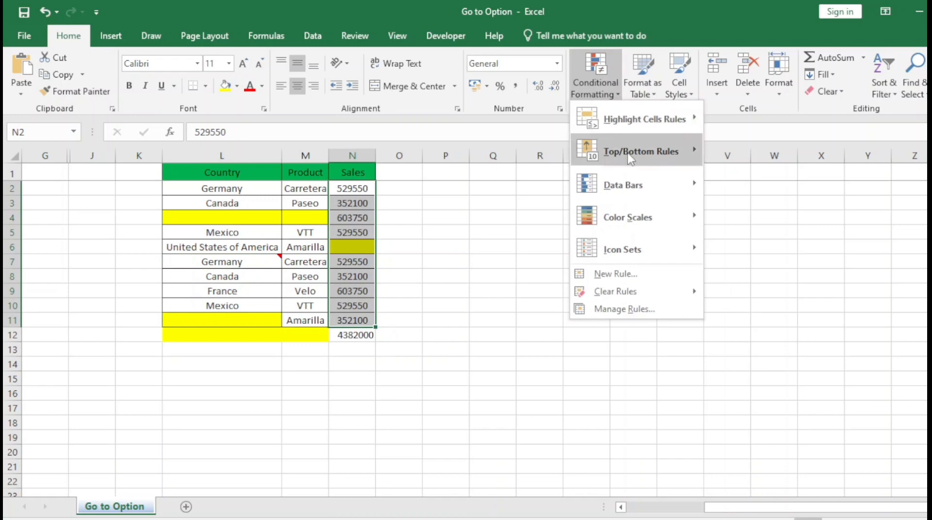
mouse_move(631, 185)
left_click(723, 198)
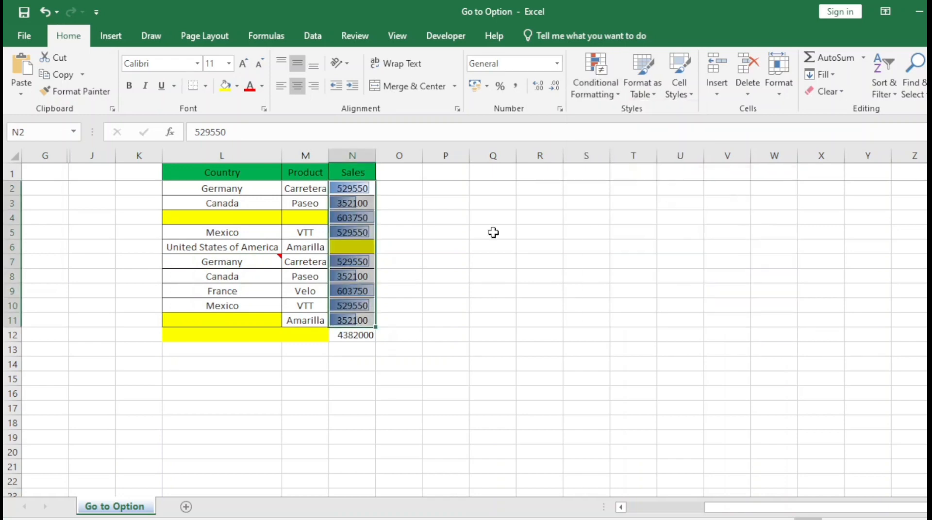
- Starting from cell L3, select all conditionally formatted cells using Go To Special with the Conditional formats option
left_click(279, 201)
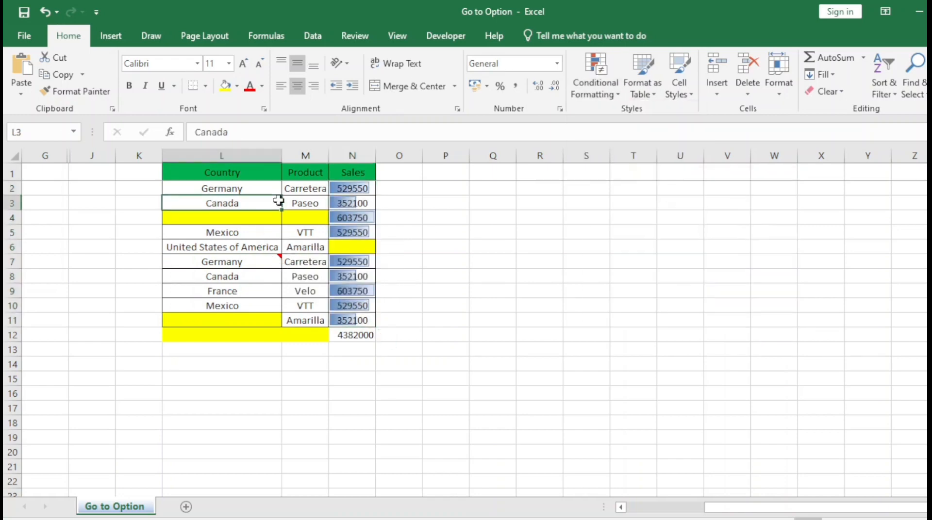
key("F5")
left_click(463, 336)
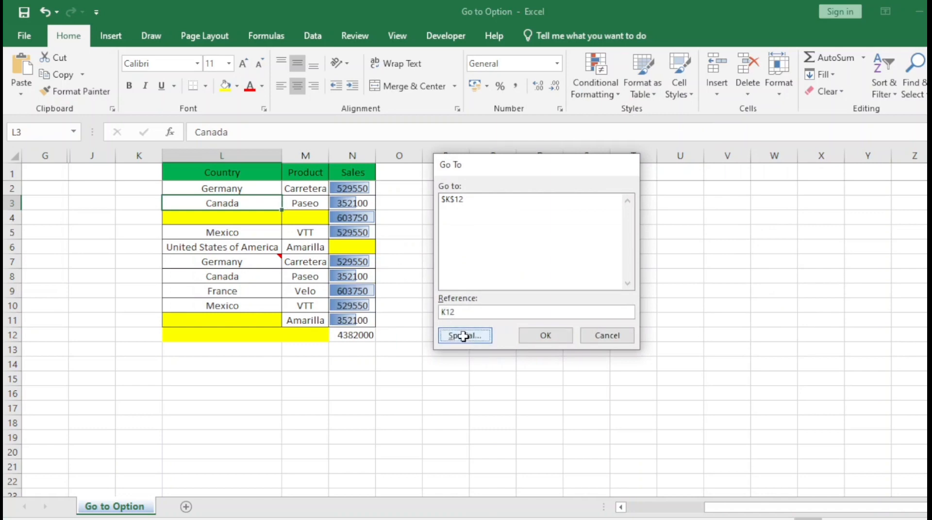
left_click_drag(506, 140, 536, 130)
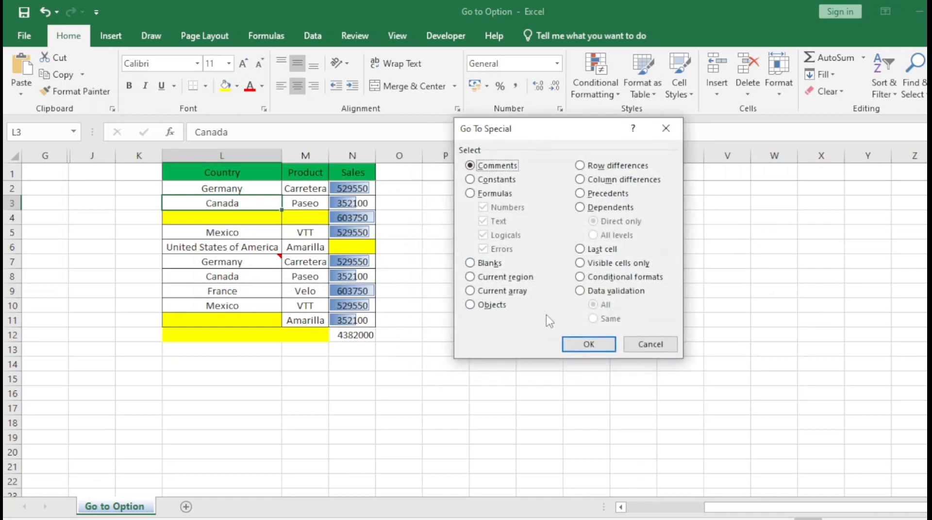
left_click(580, 277)
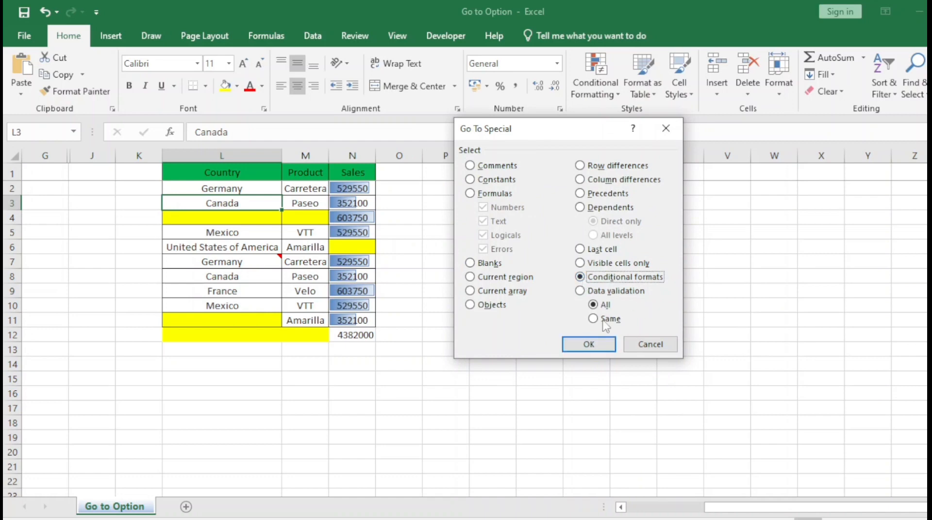
left_click(589, 345)
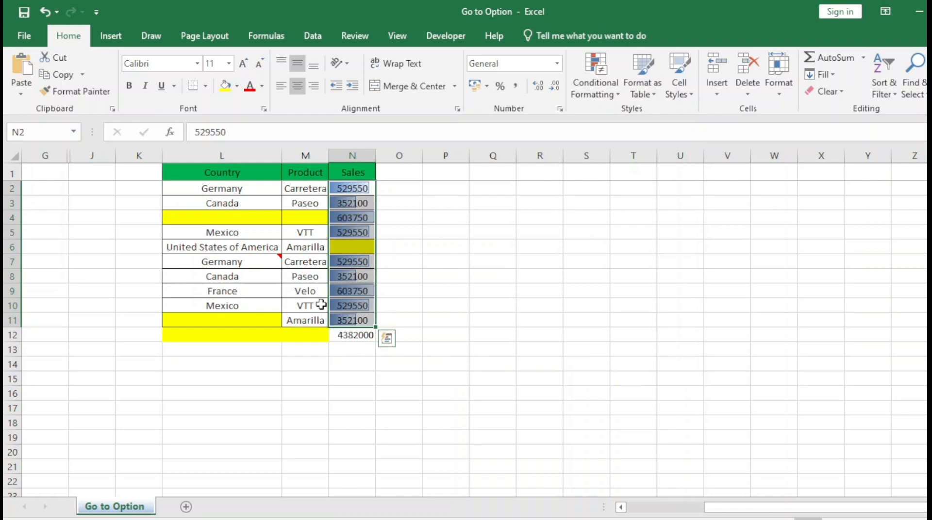
- From cell L6, review the available Go To Special options and close the dialog without applying any
left_click(262, 247)
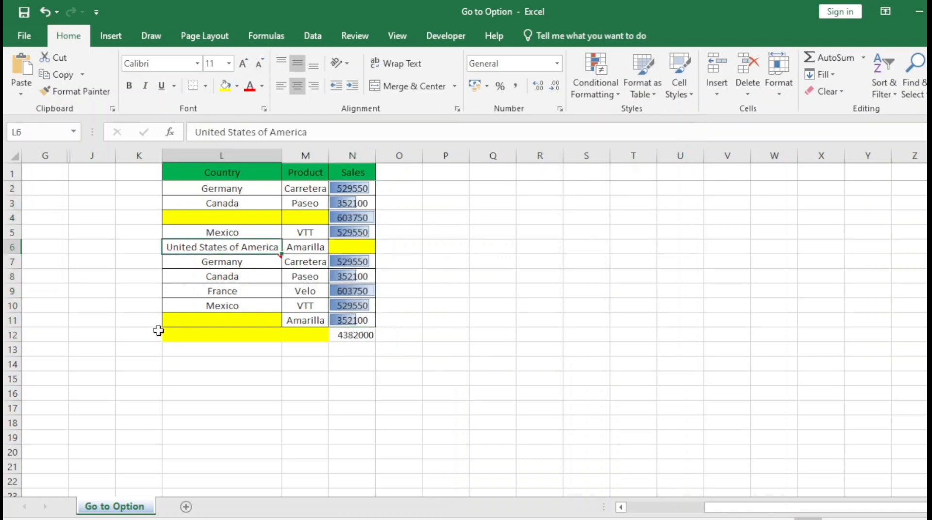
key("ctrl+g")
left_click(491, 322)
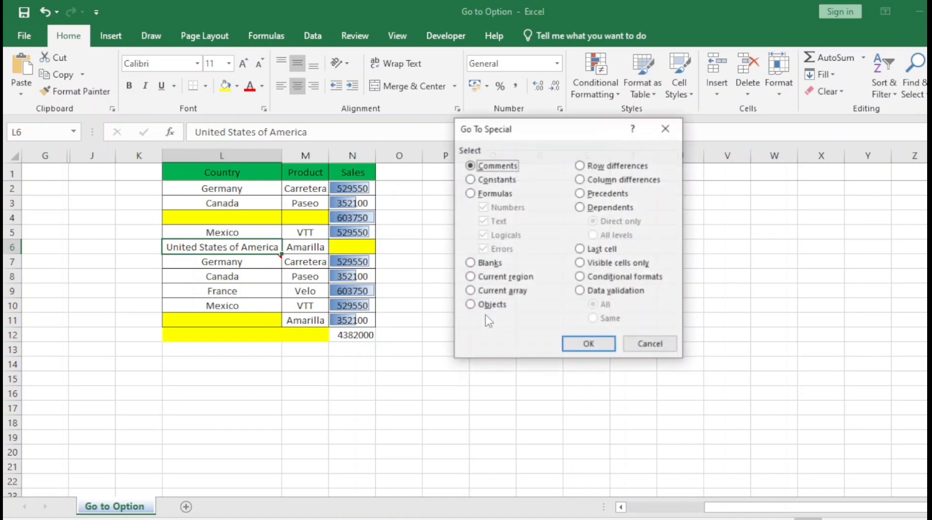
left_click_drag(537, 131, 538, 153)
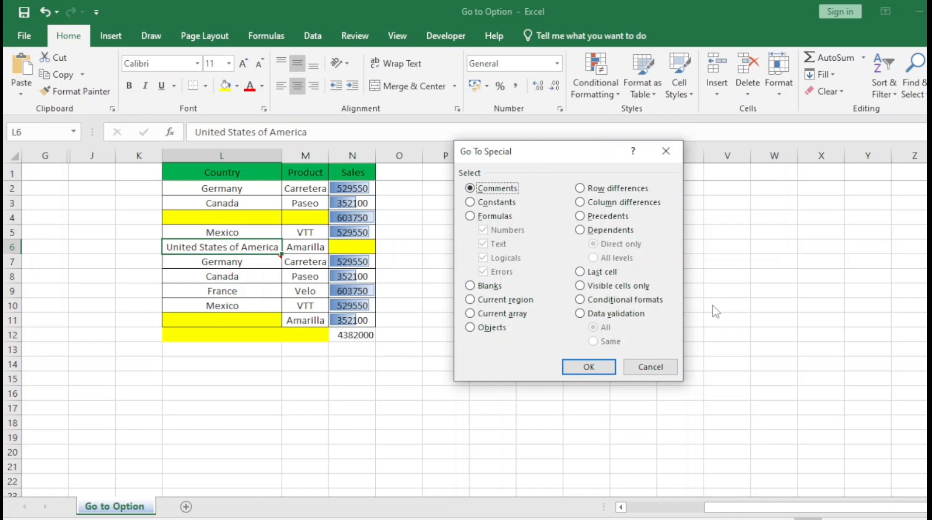
left_click(651, 367)
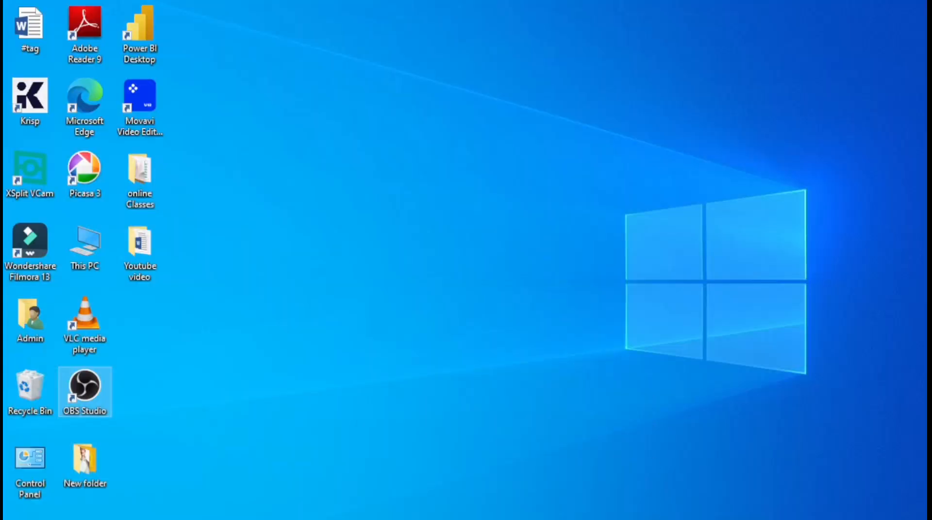
left_click(626, 519)
left_click(704, 478)
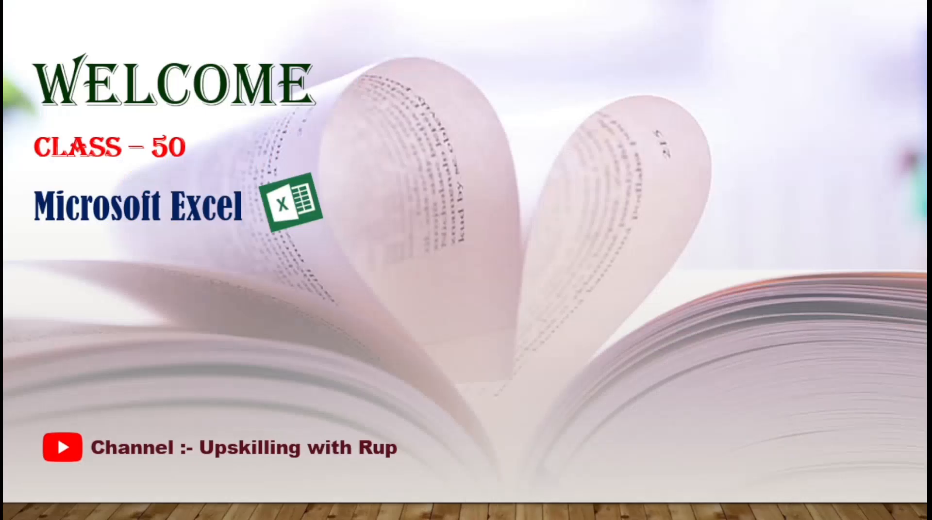